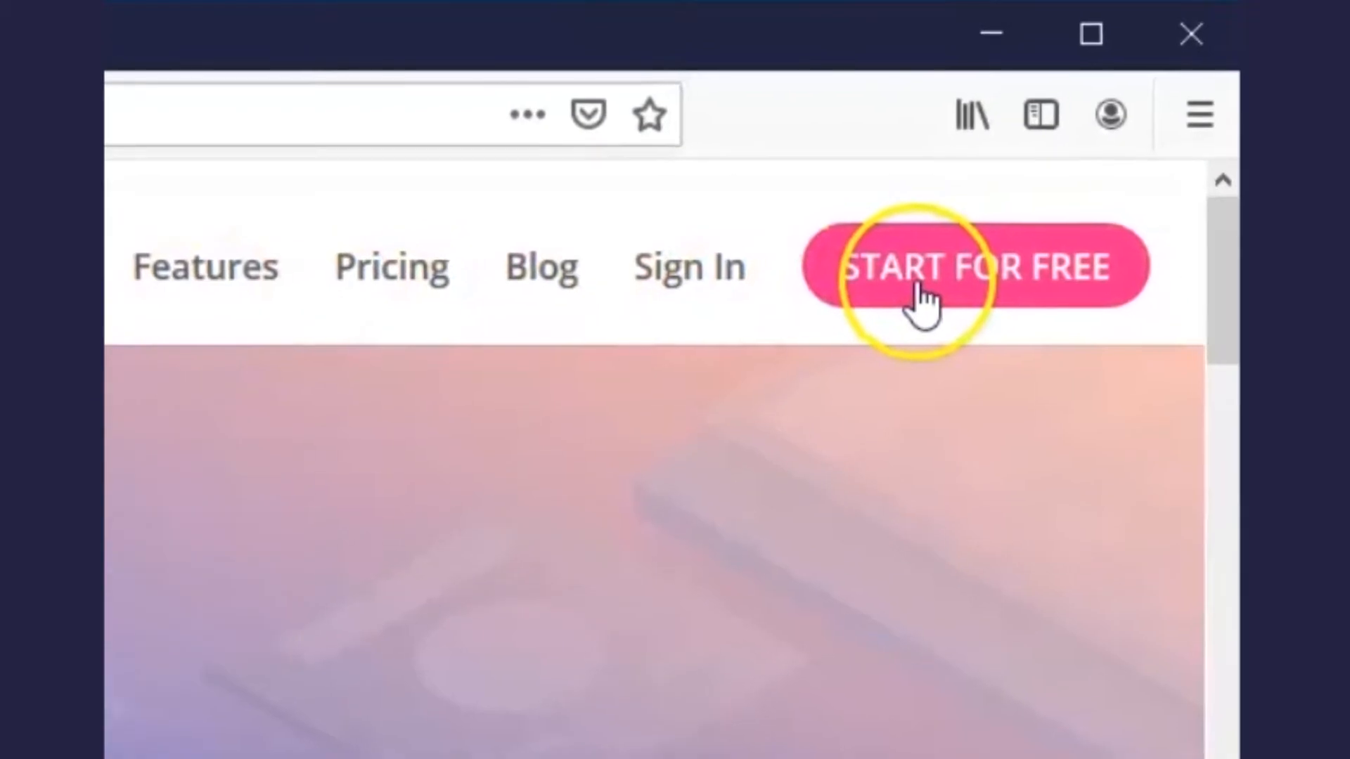
Step: Start a free store named 'Anderson's Store' at andersonstore.smartseller.online and continue
left_click(1067, 152)
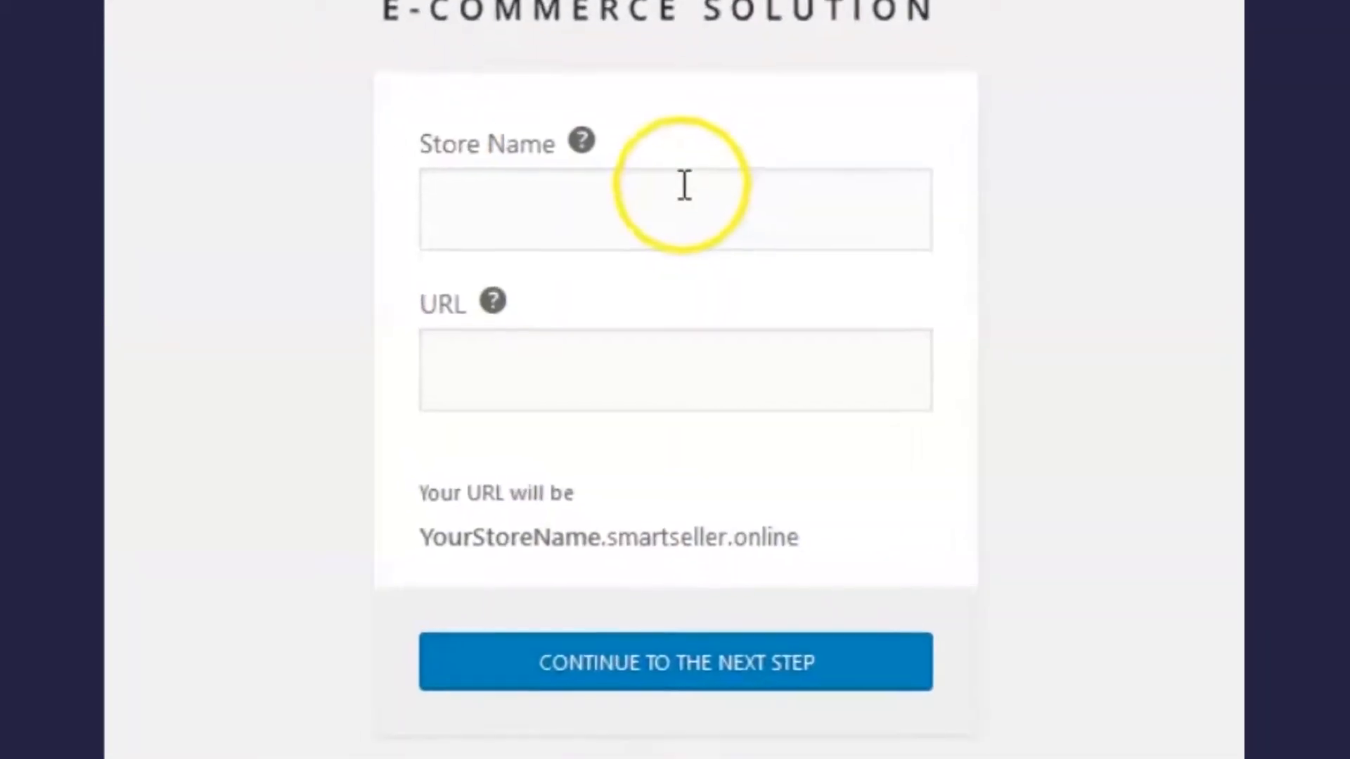
left_click(684, 185)
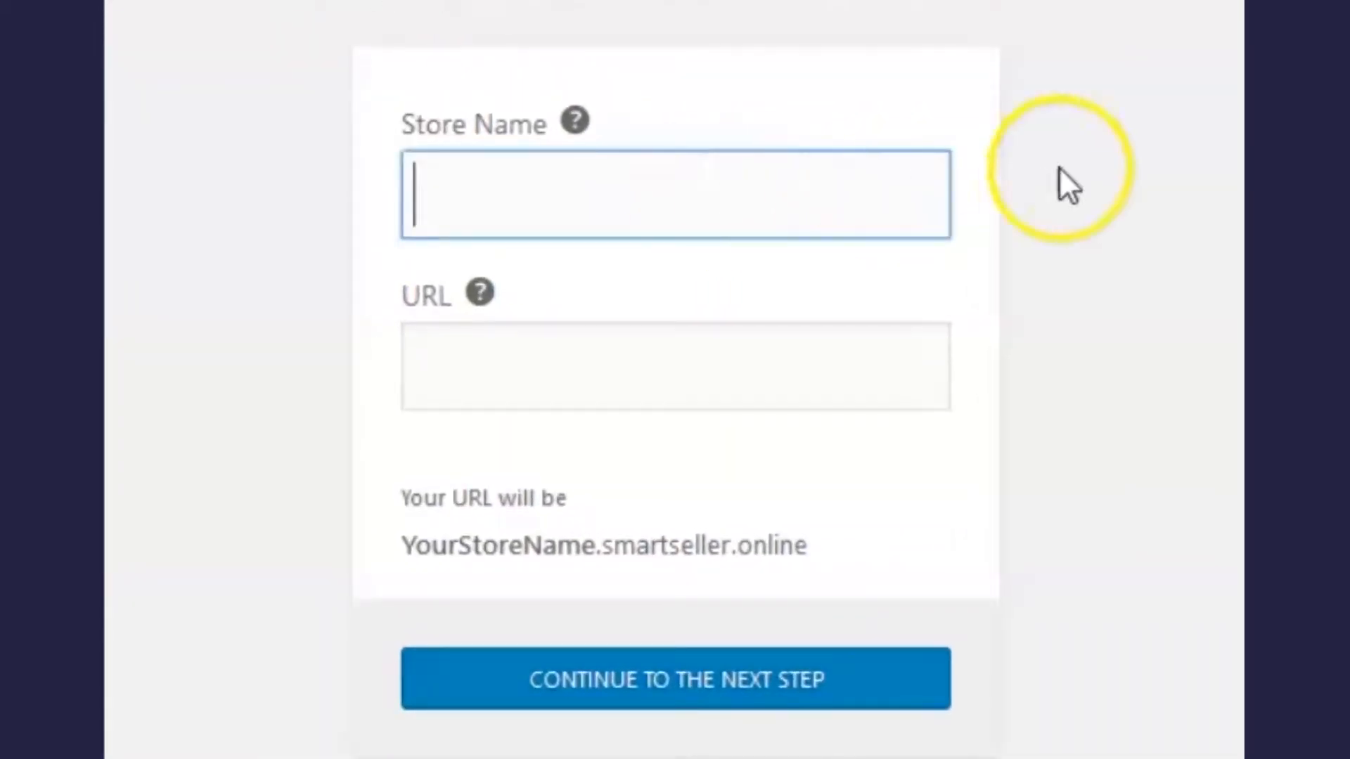
type("Anderson's Store")
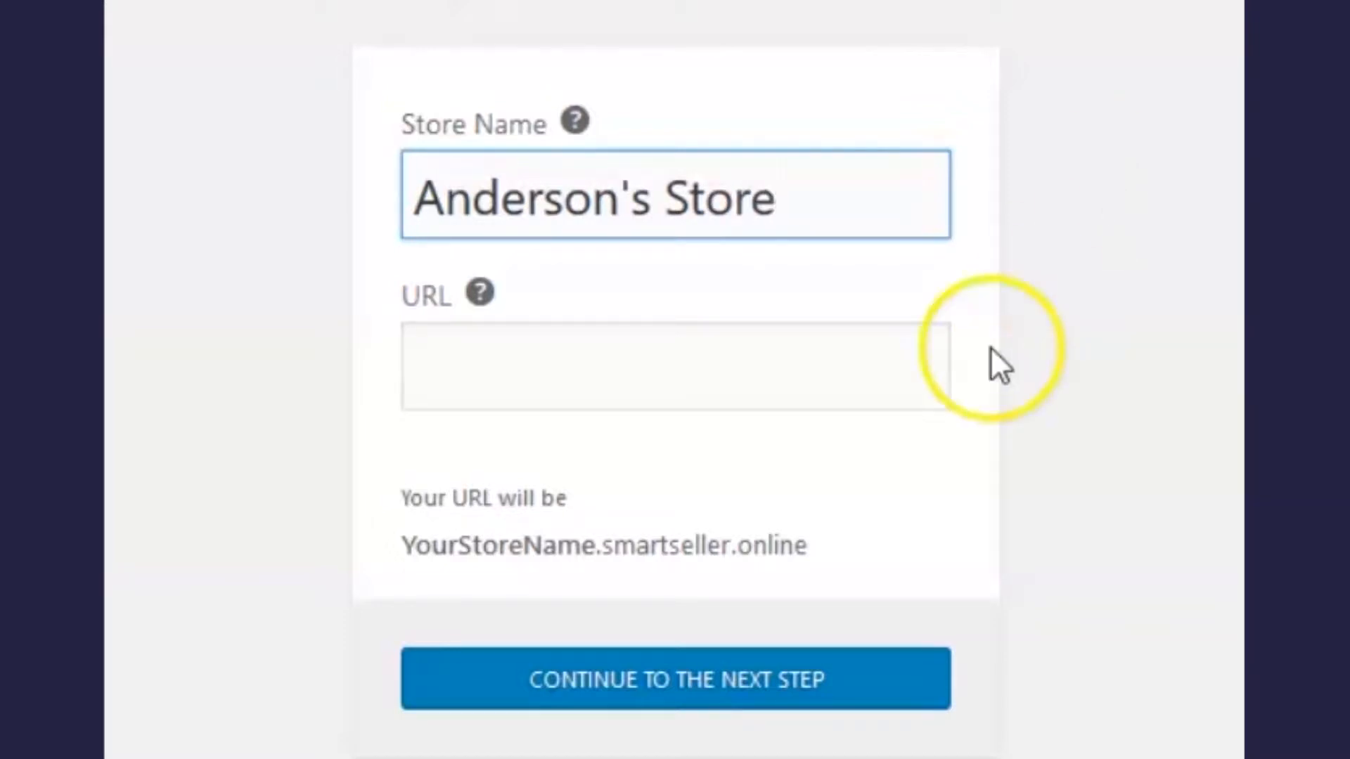
left_click(884, 395)
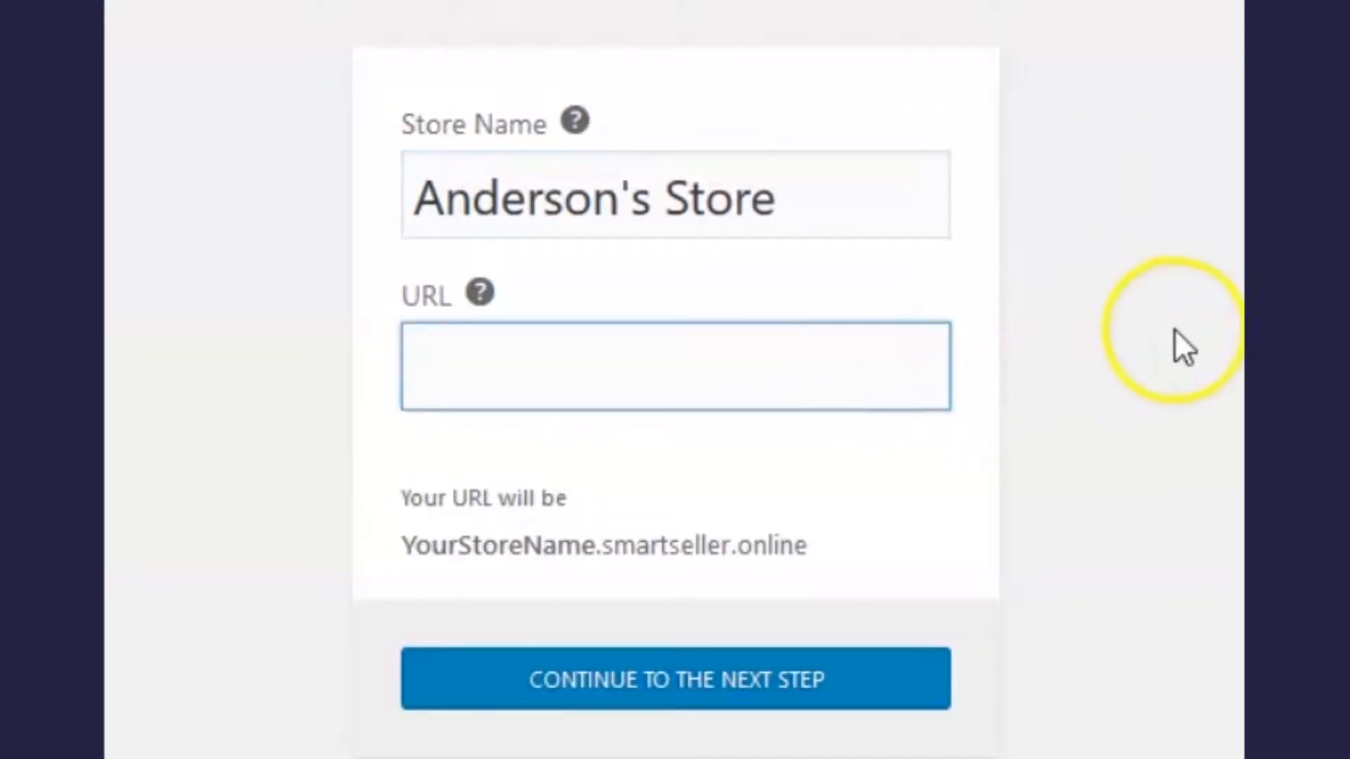
type("andersonstore")
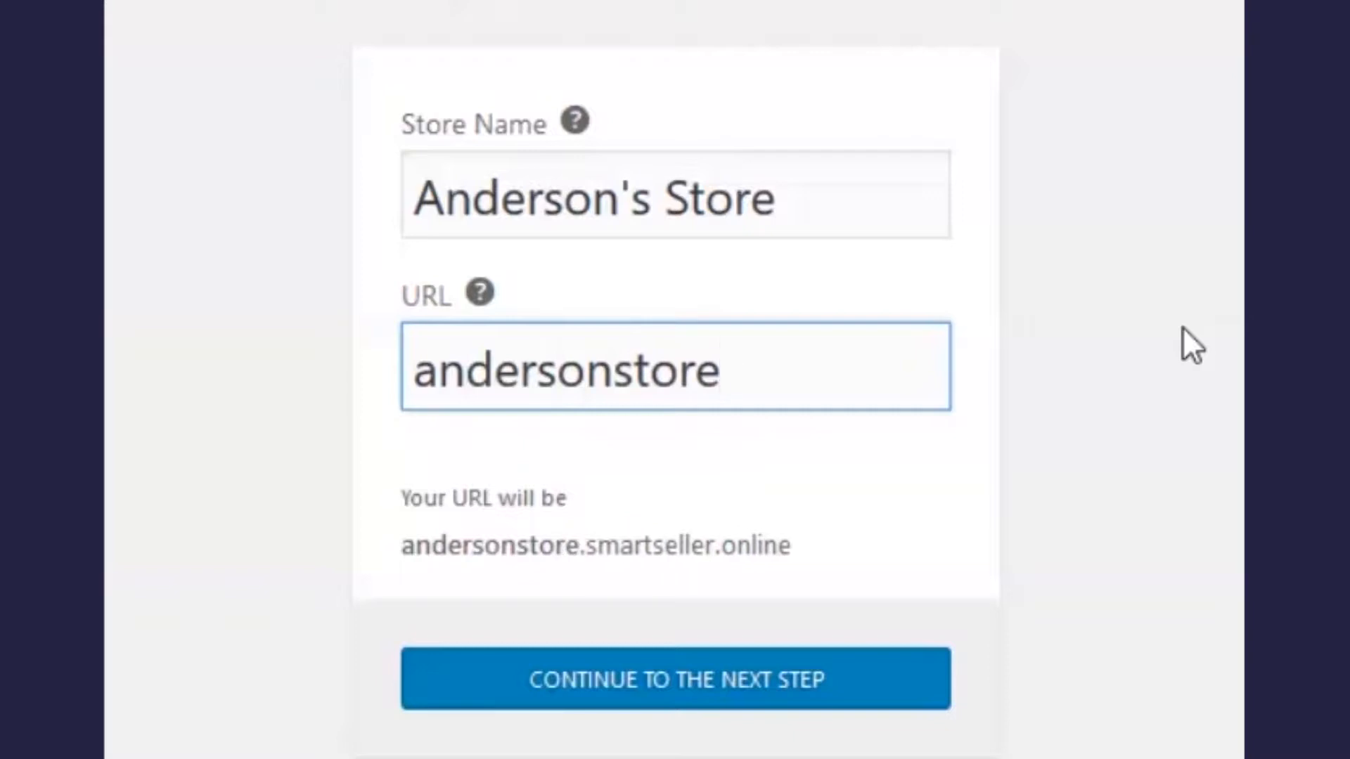
left_click(895, 674)
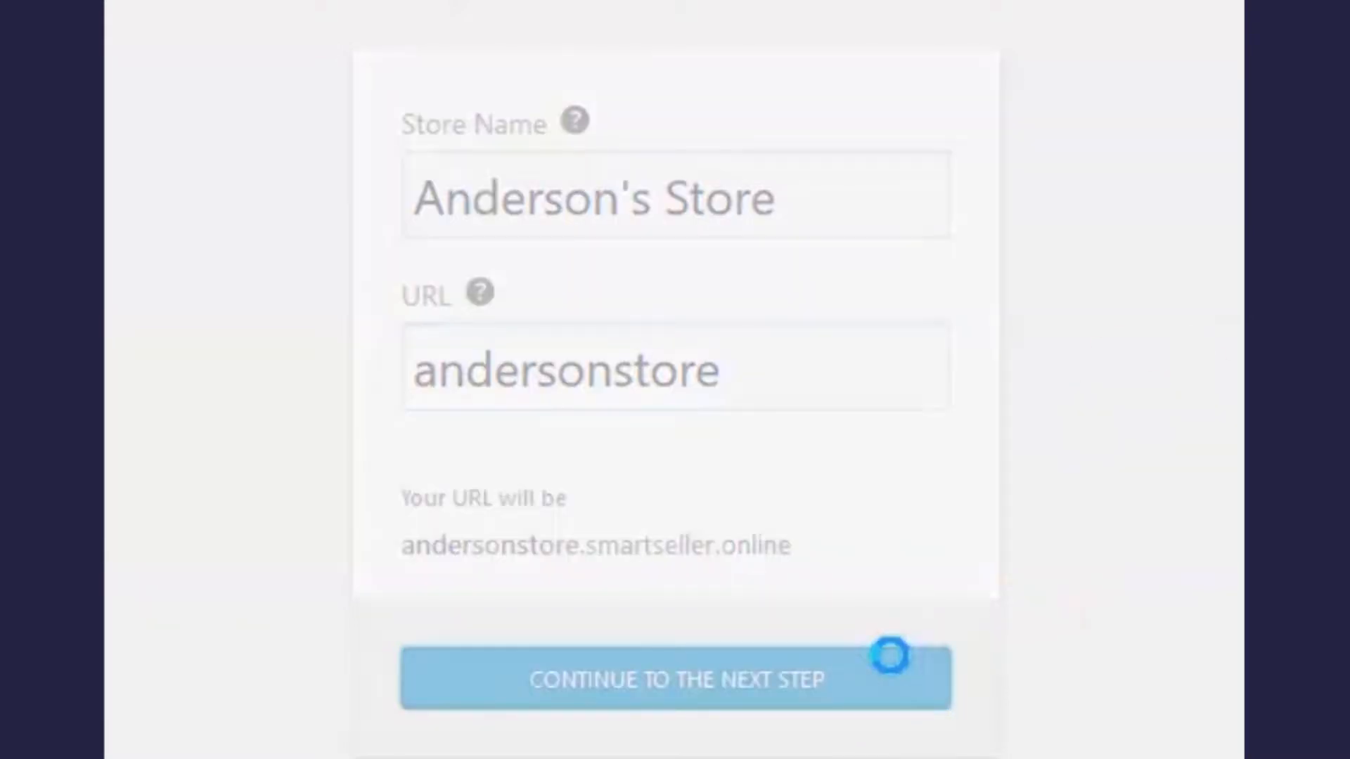
Step: Enter the store owner's username and e-mail address
left_click(883, 190)
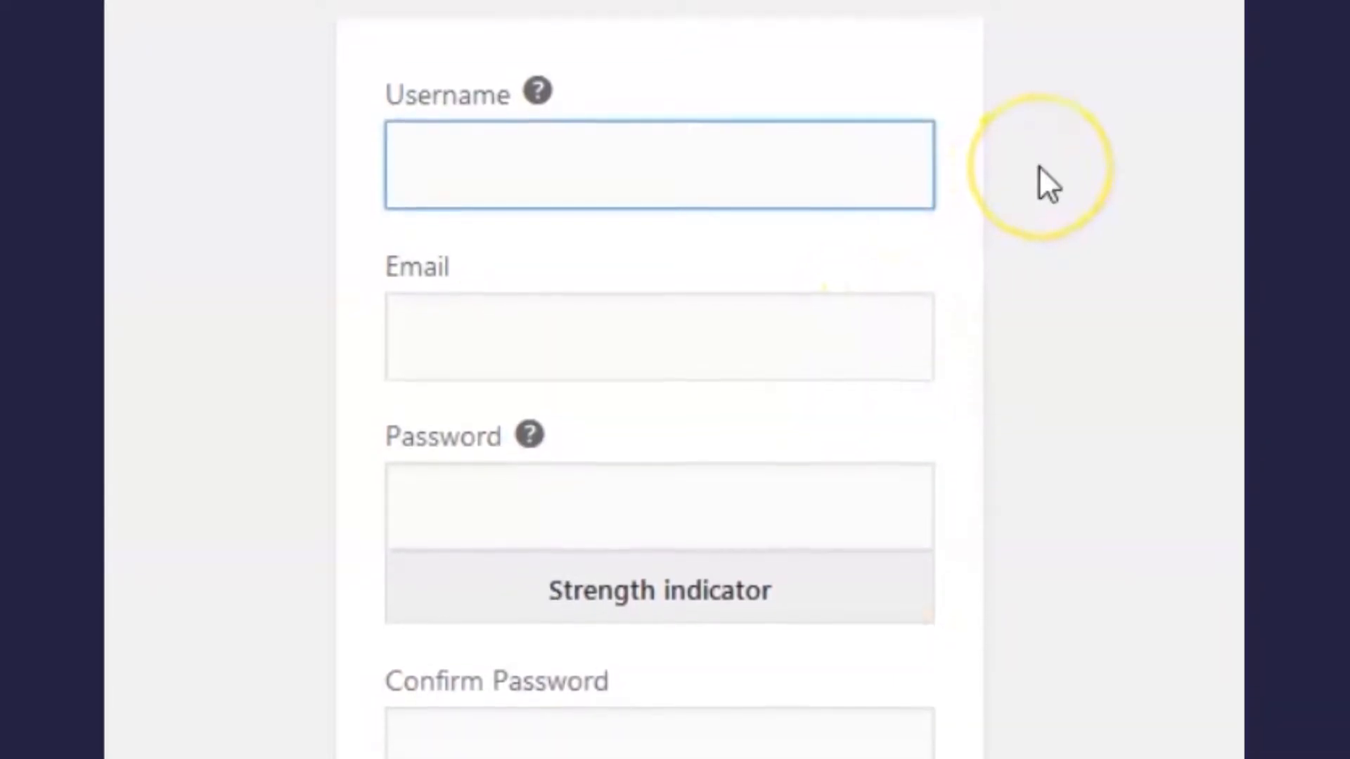
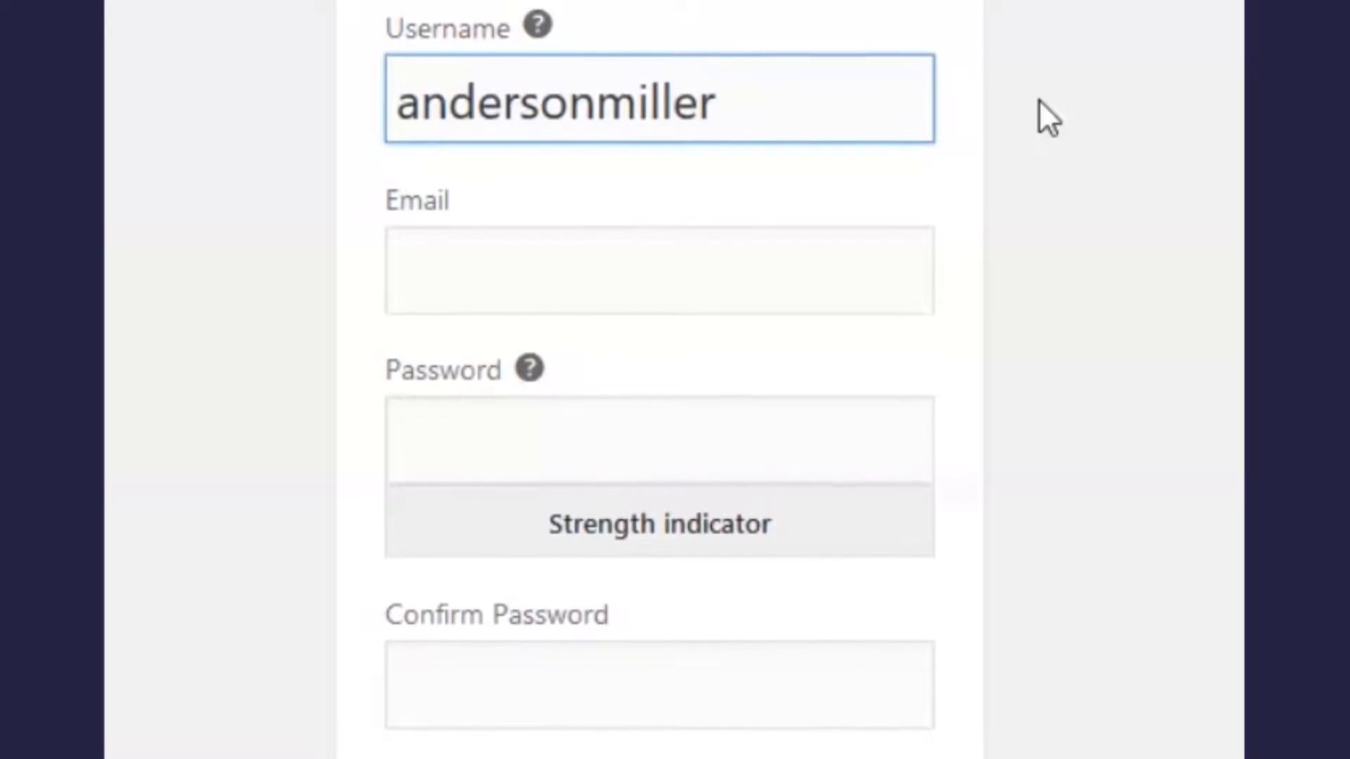
left_click(893, 278)
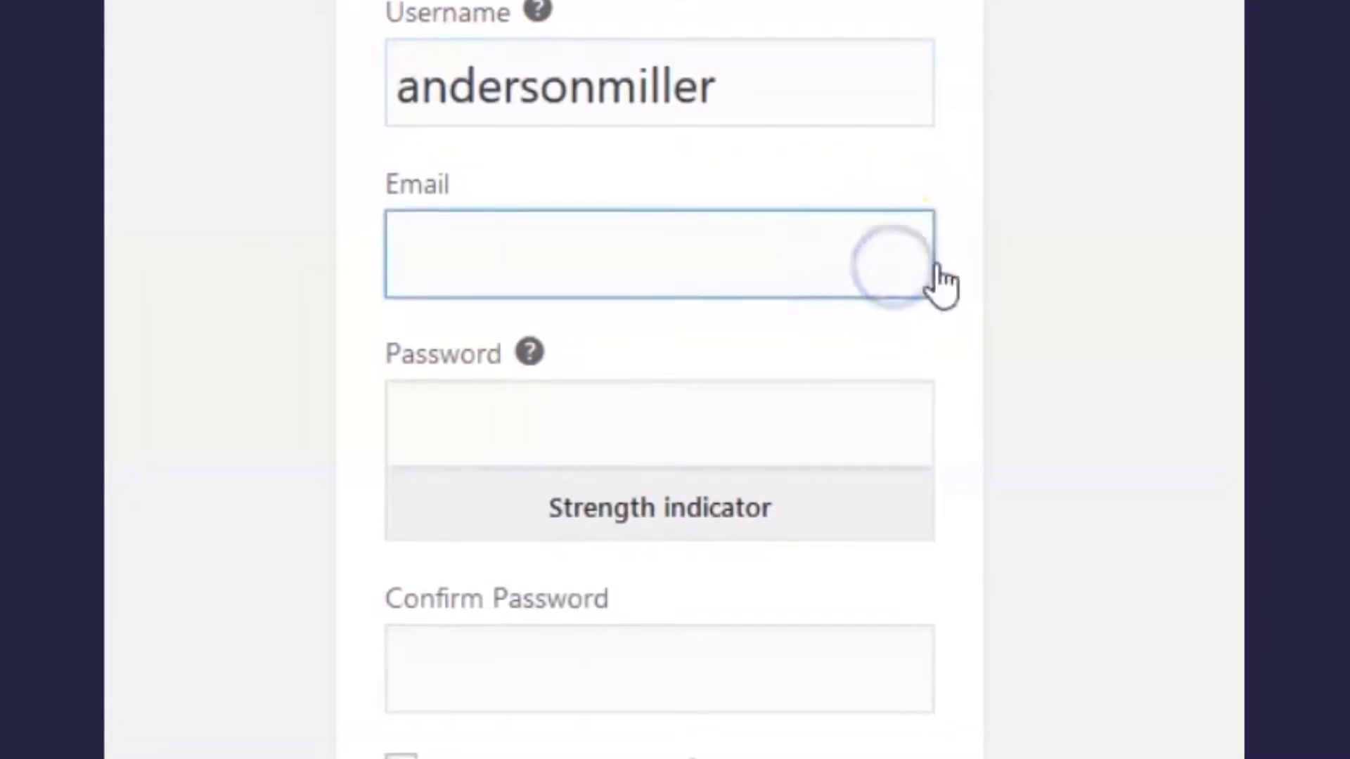
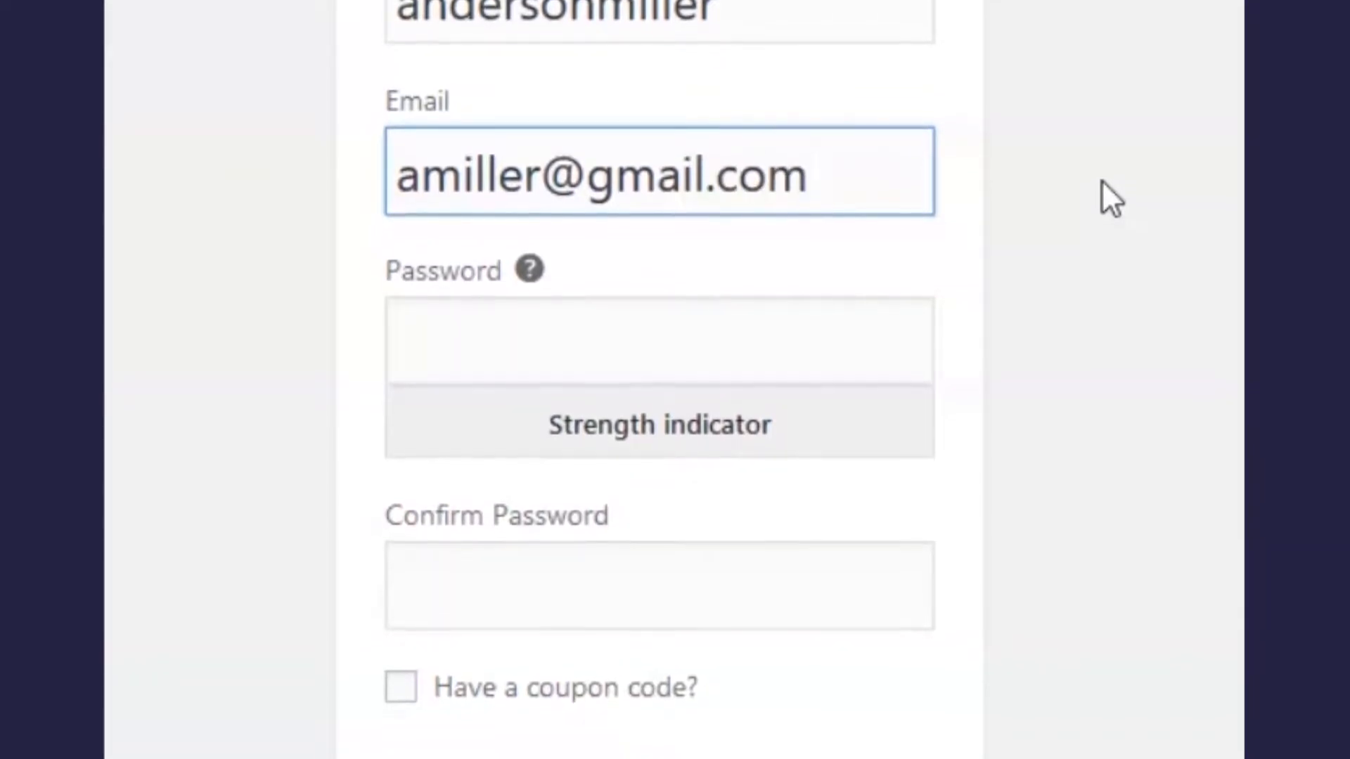
Step: Set and confirm the account password, accept the Terms of Service, and create the account
left_click(903, 323)
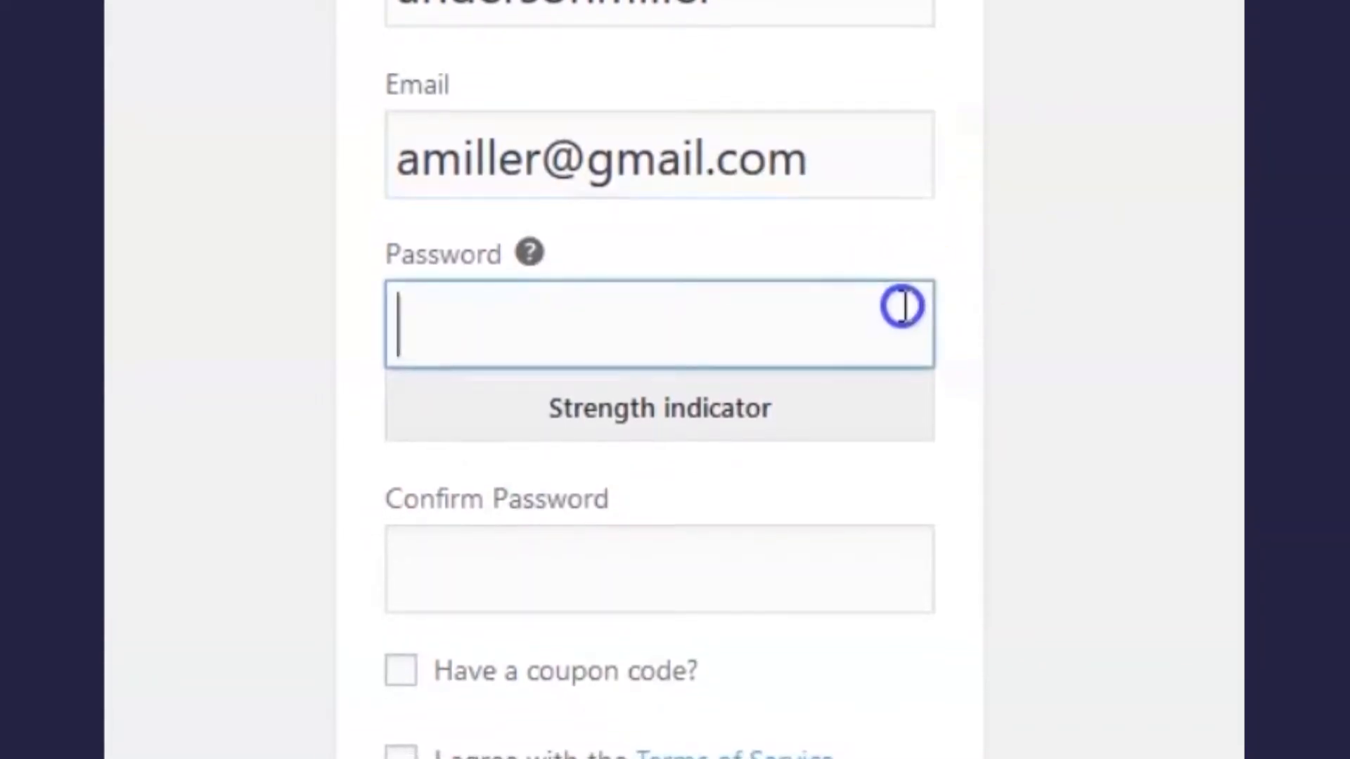
type("abcdefghijklmnop")
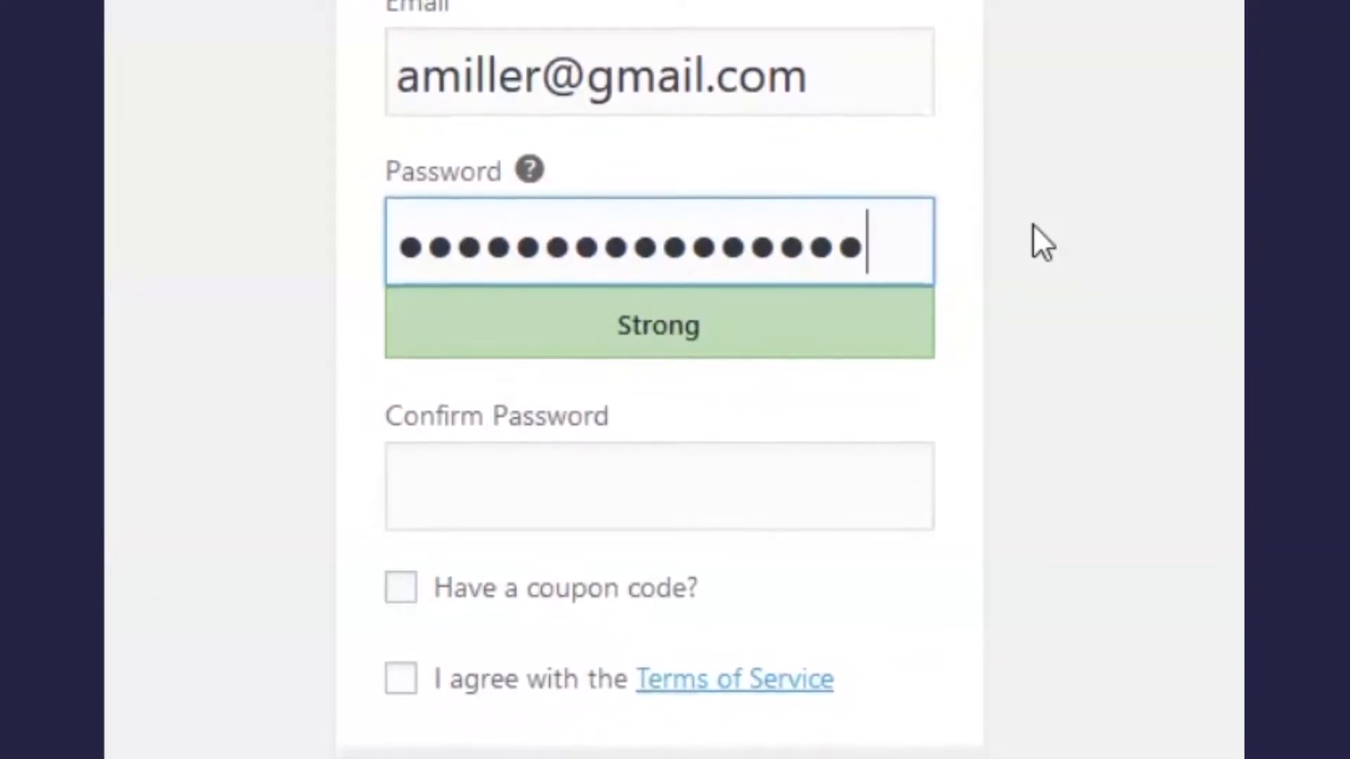
left_click(909, 478)
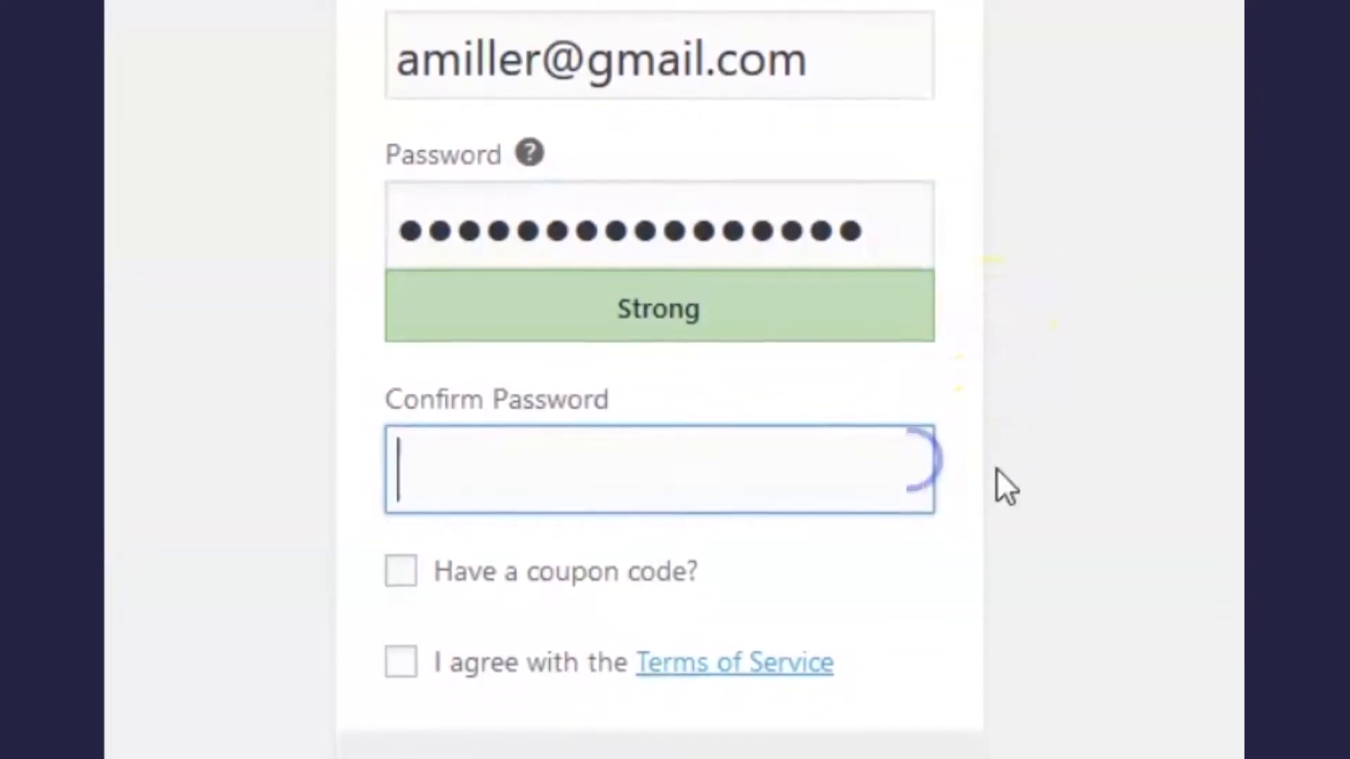
type("abcdefghijklmnop")
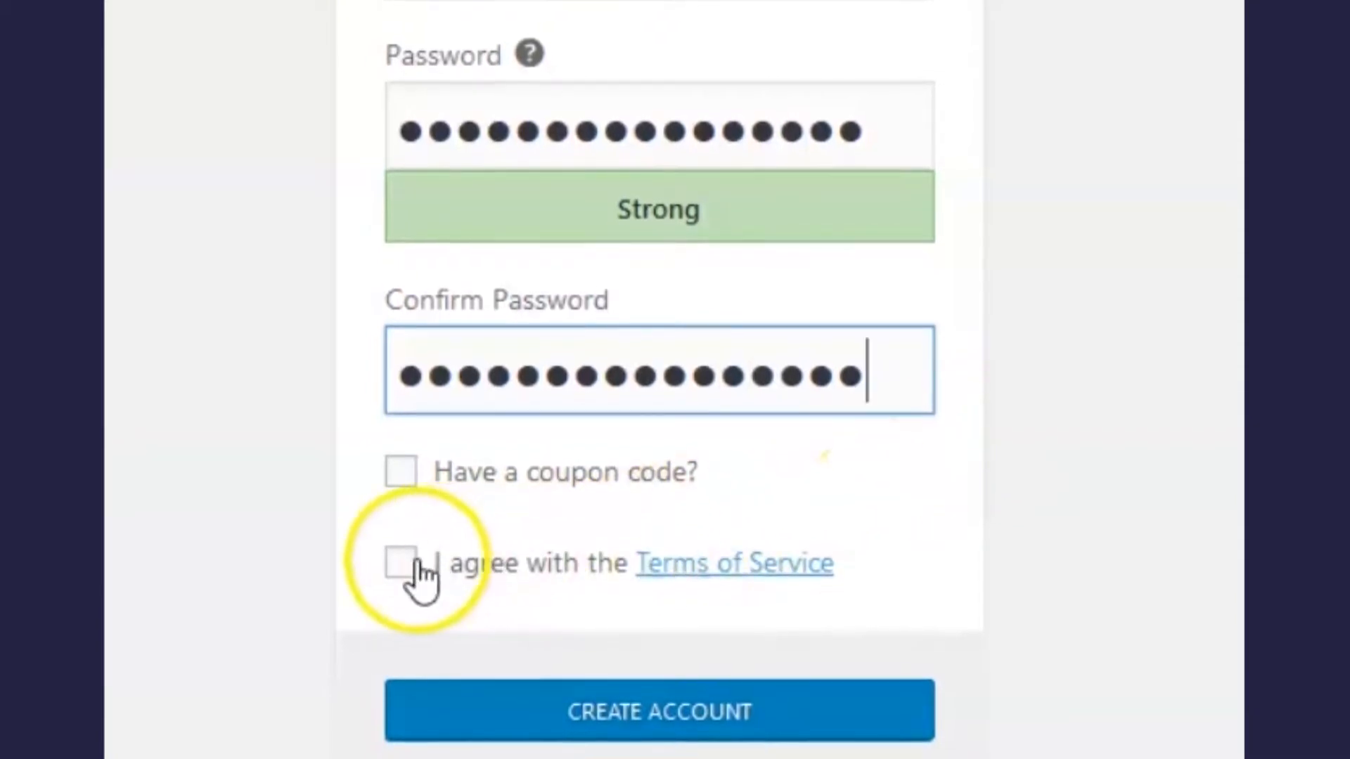
left_click(414, 562)
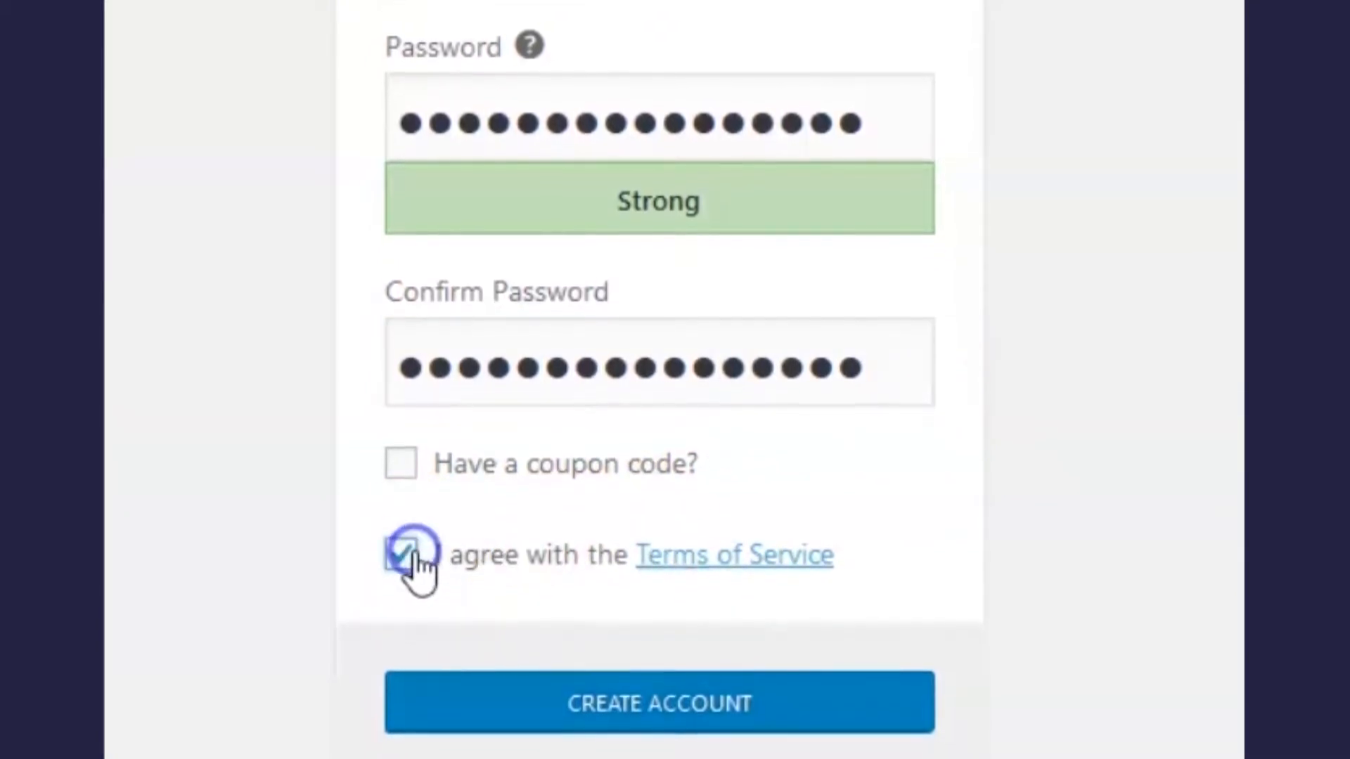
left_click(687, 696)
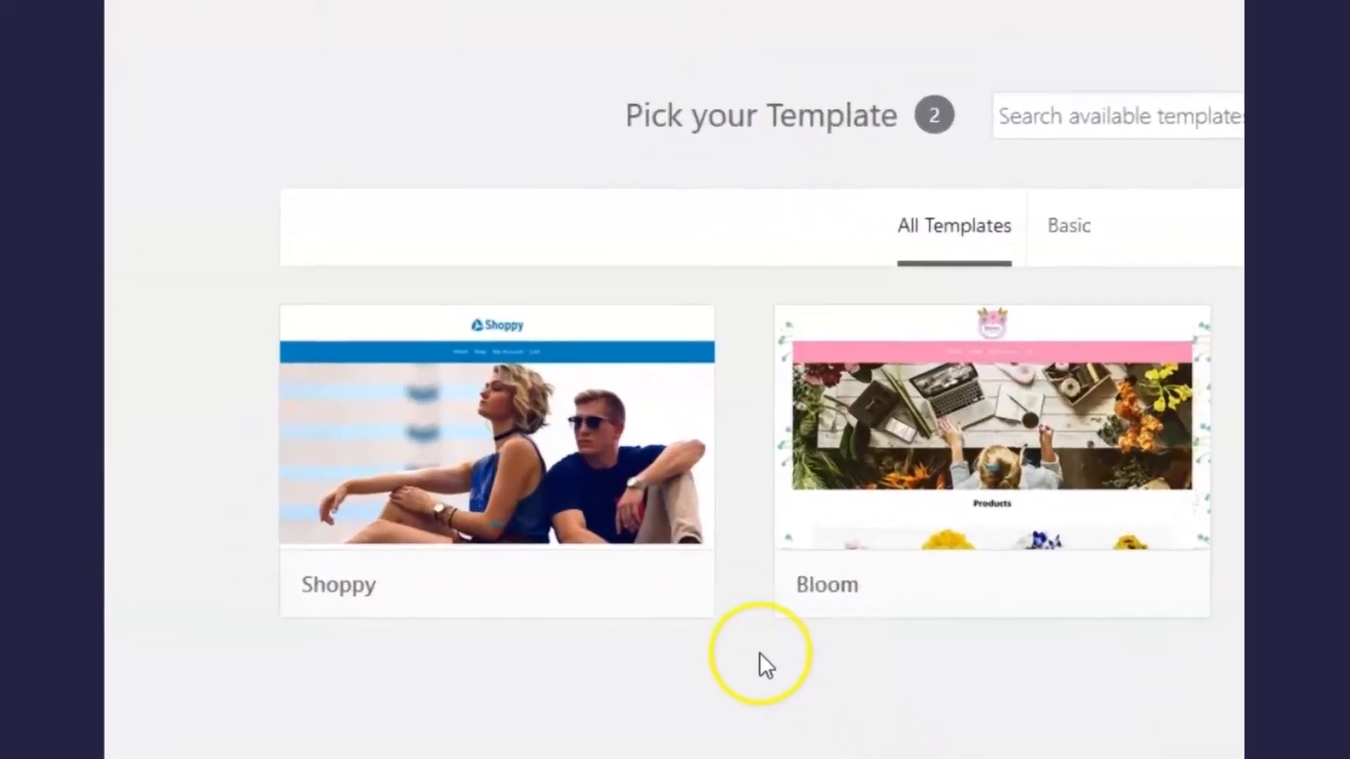
Step: Select the Shoppy template for the store
mouse_move(456, 536)
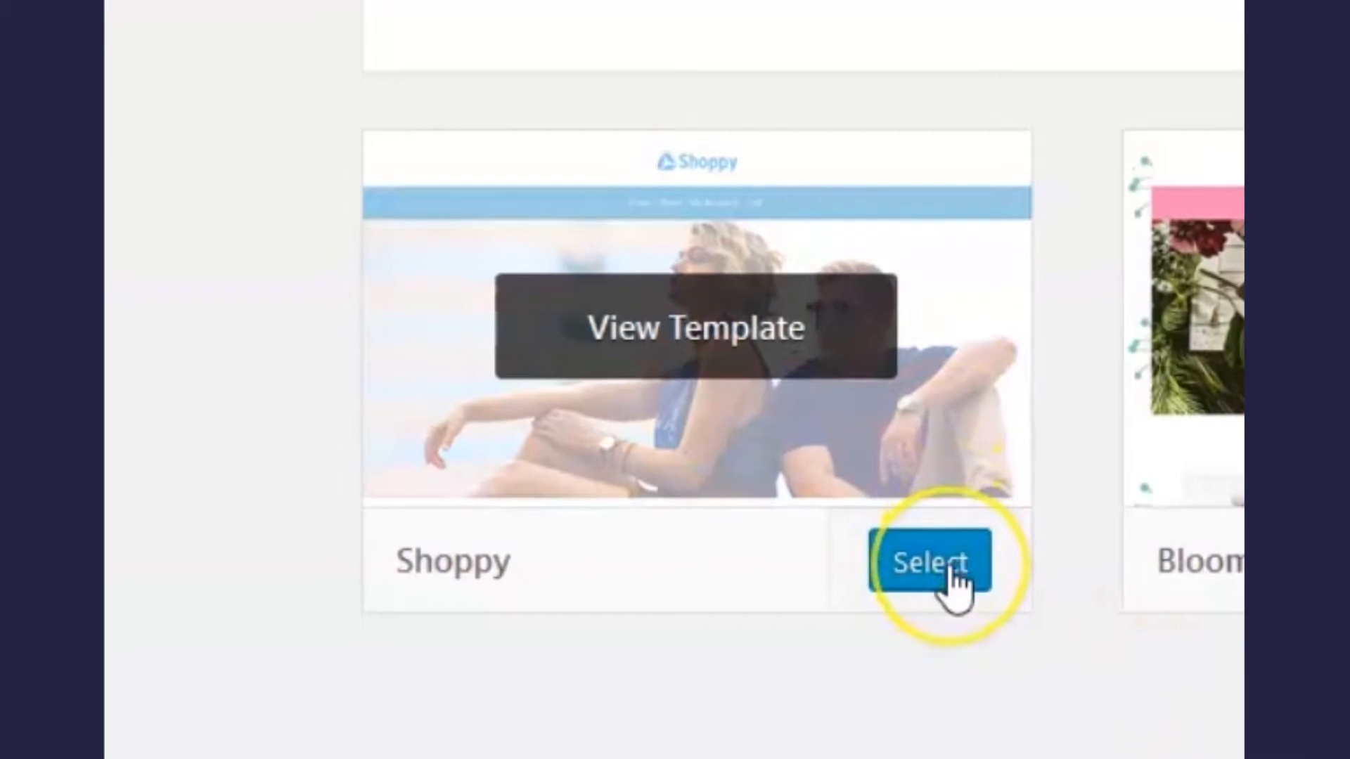
left_click(955, 581)
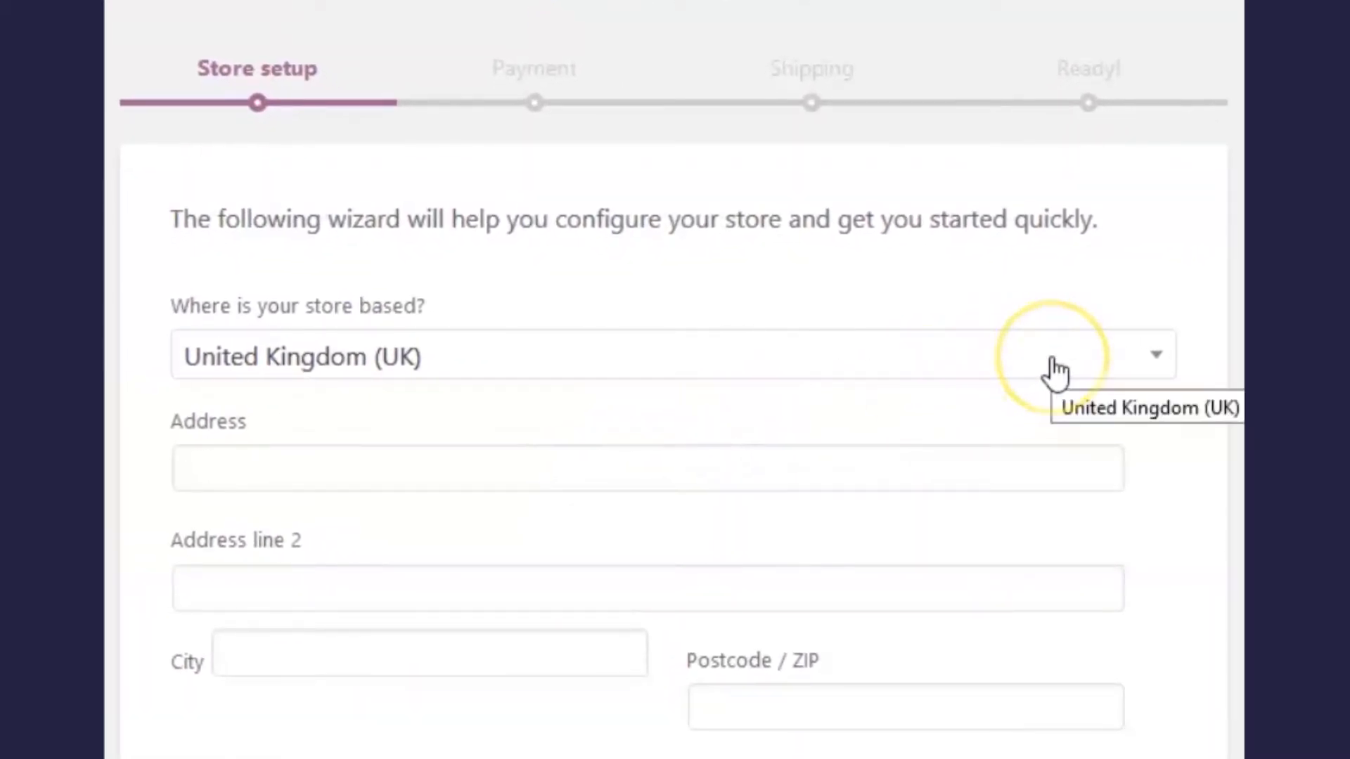
left_click(1055, 373)
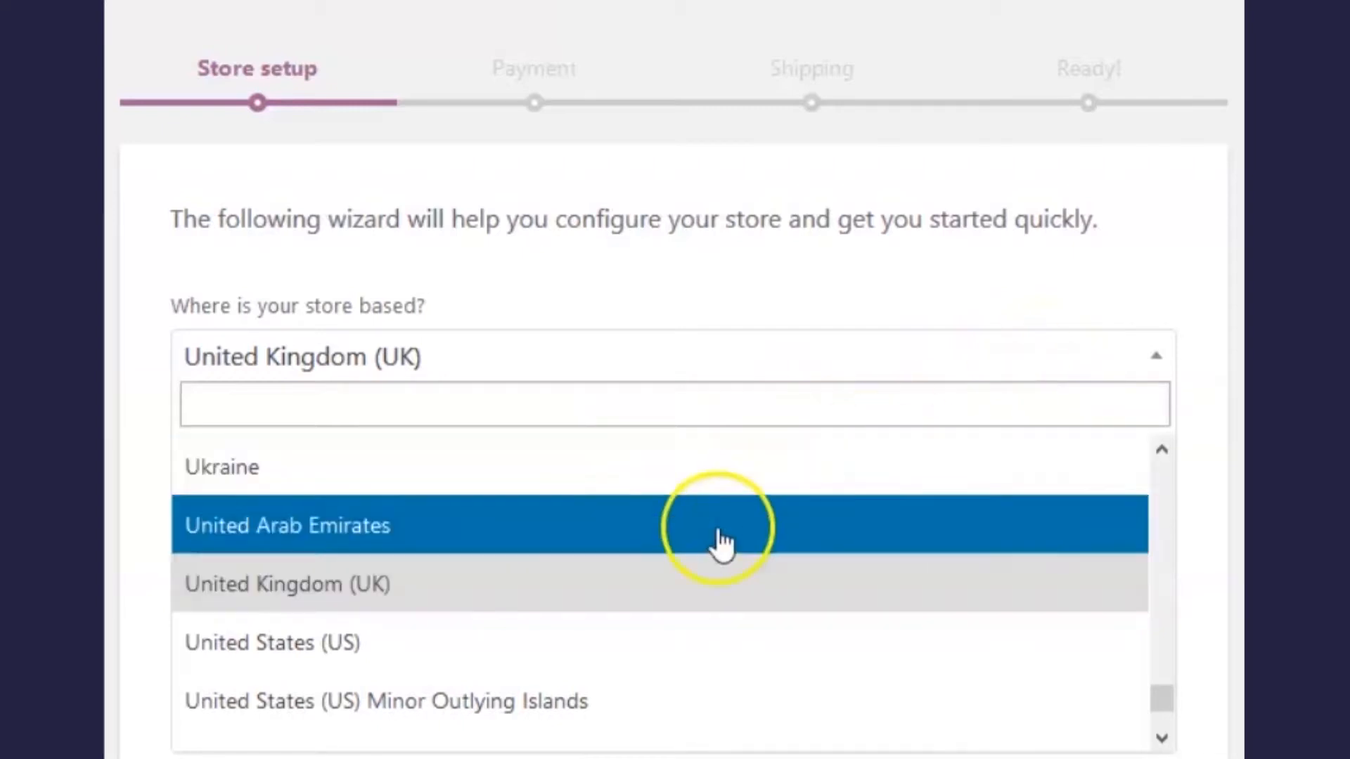
left_click(578, 654)
left_click(485, 470)
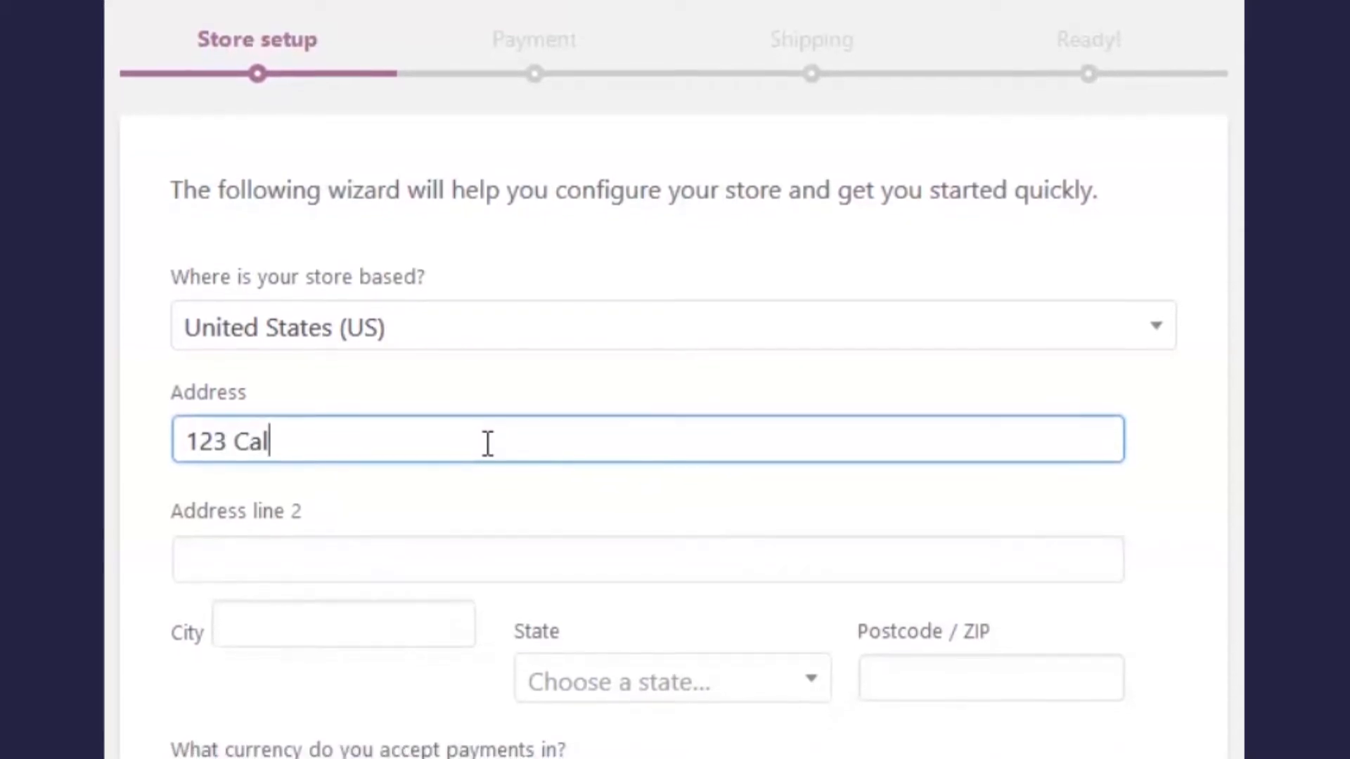
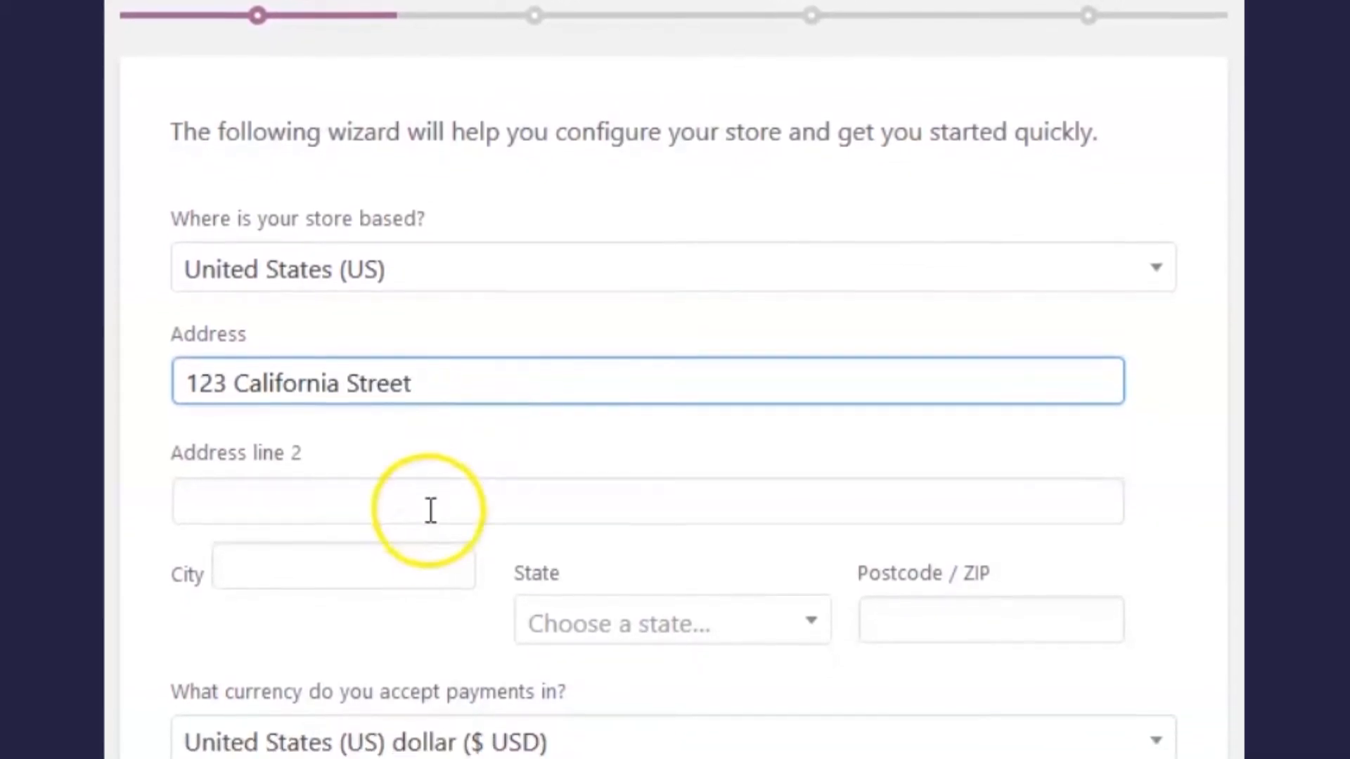
left_click(415, 571)
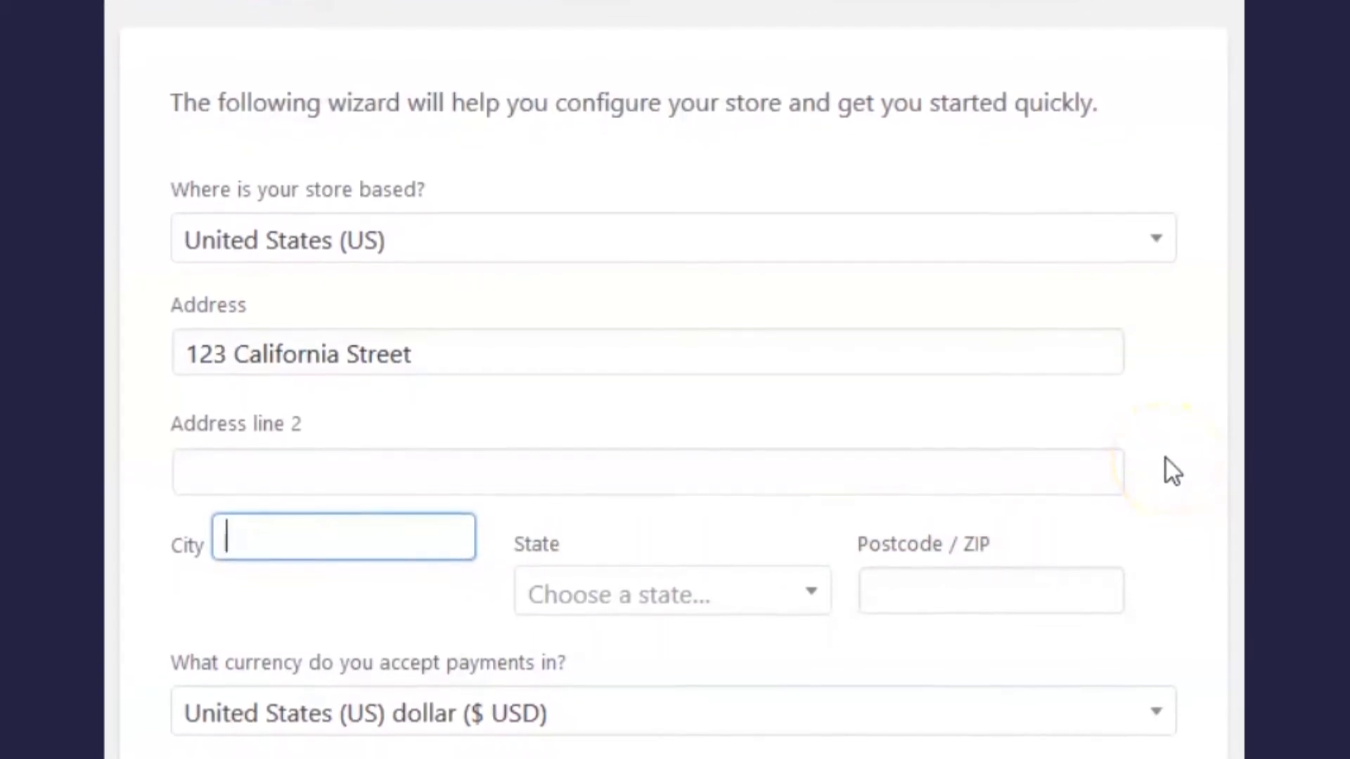
type("San F")
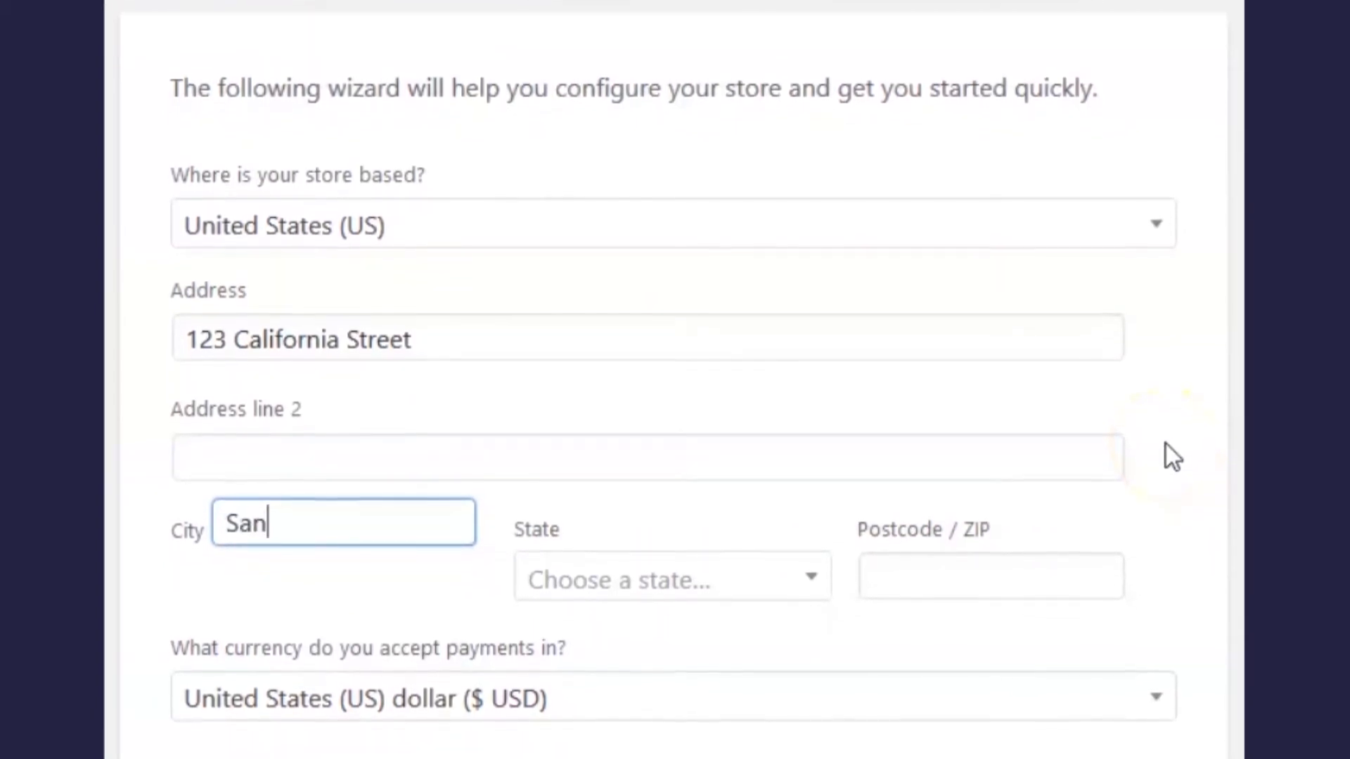
type("ranc")
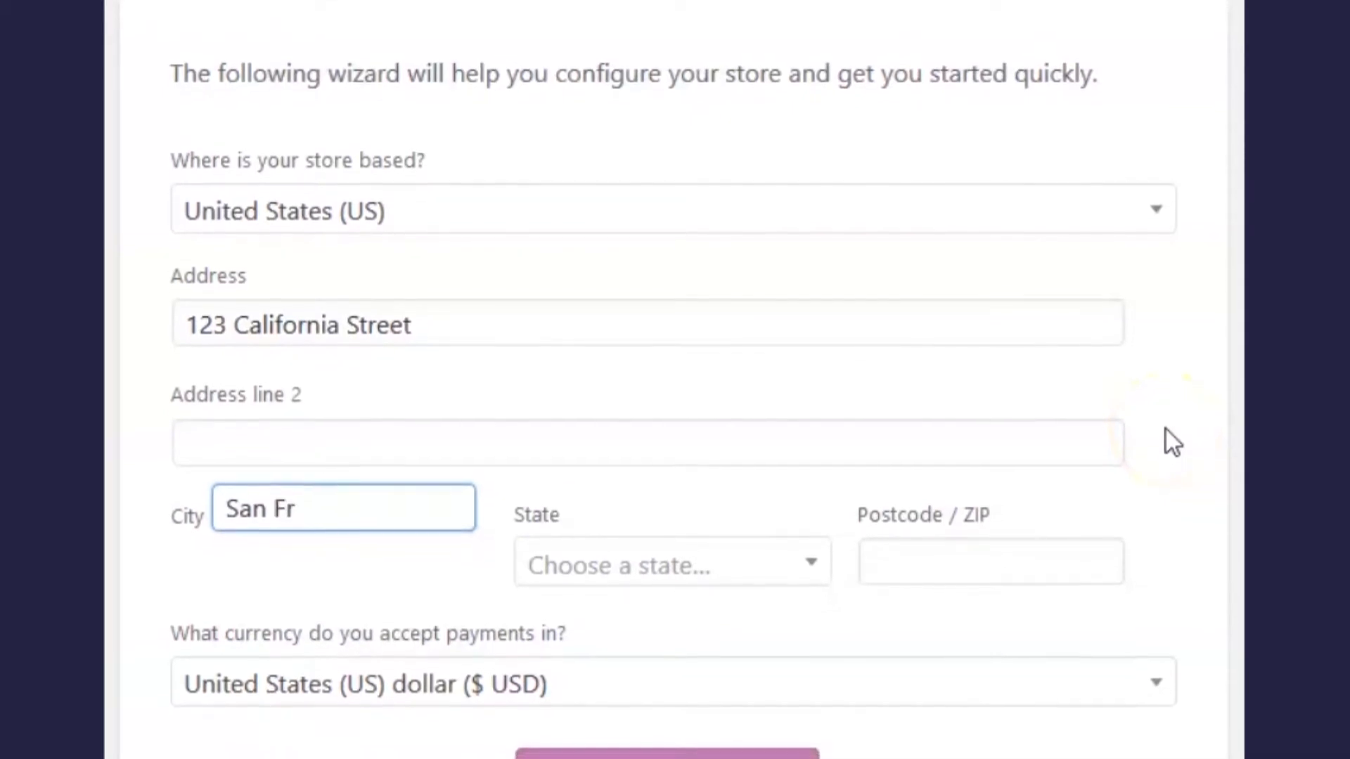
type("isco")
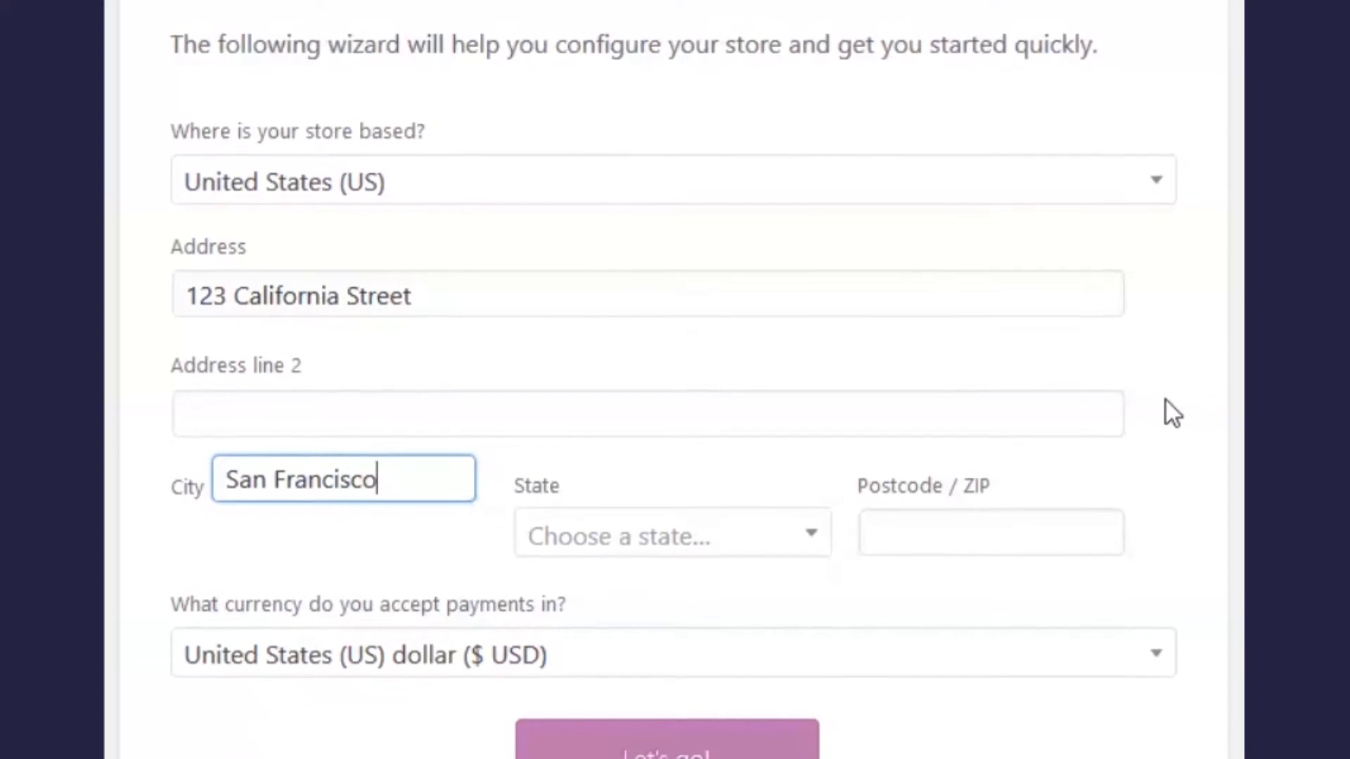
Step: Choose California as the state, enter ZIP 94115, and submit the address
left_click(803, 532)
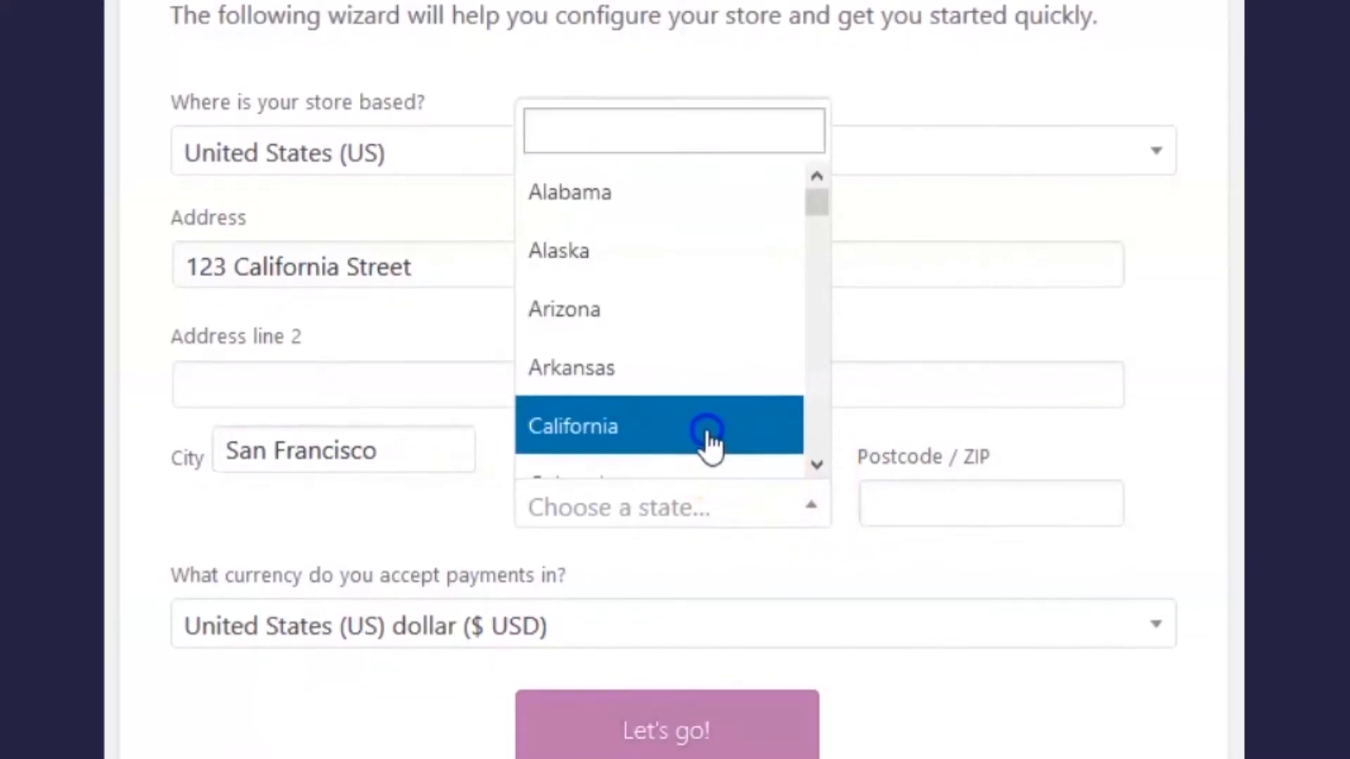
left_click(705, 444)
left_click(899, 492)
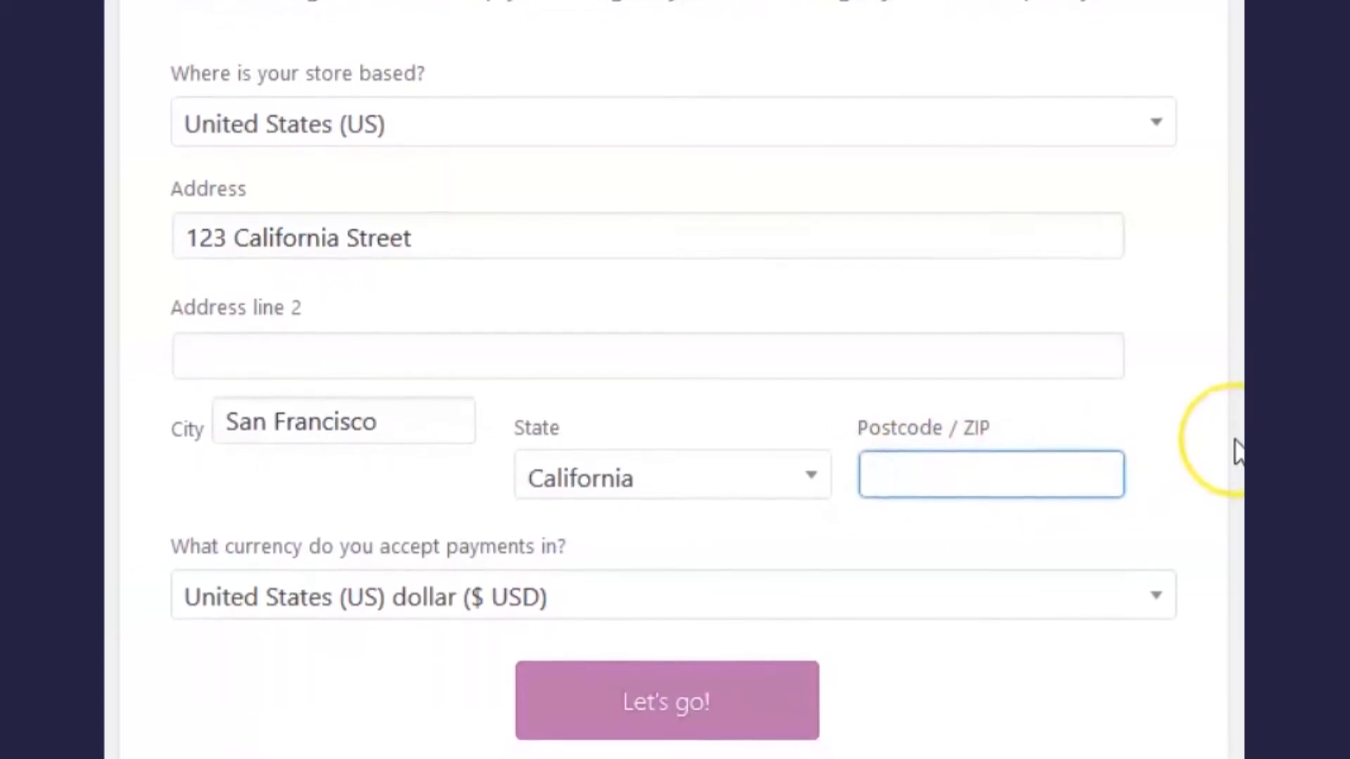
type("94115")
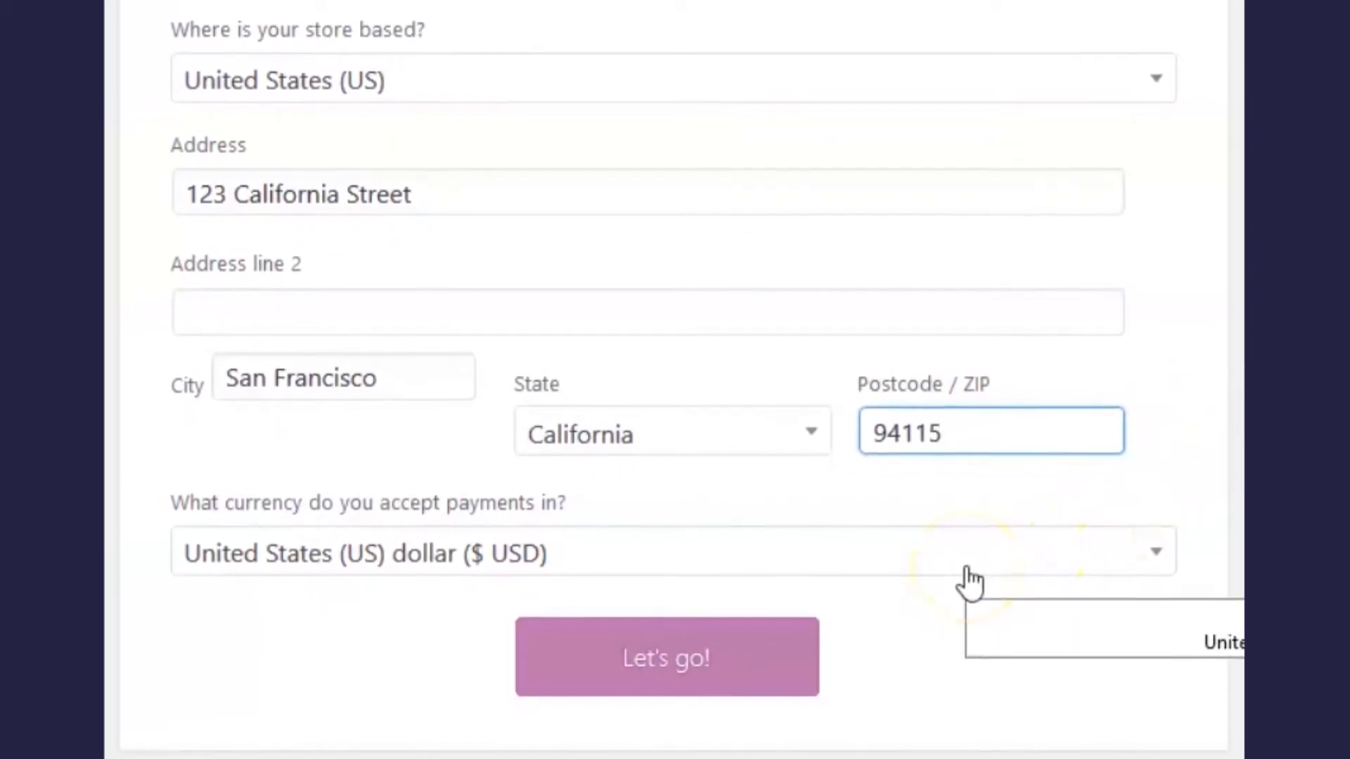
left_click(736, 646)
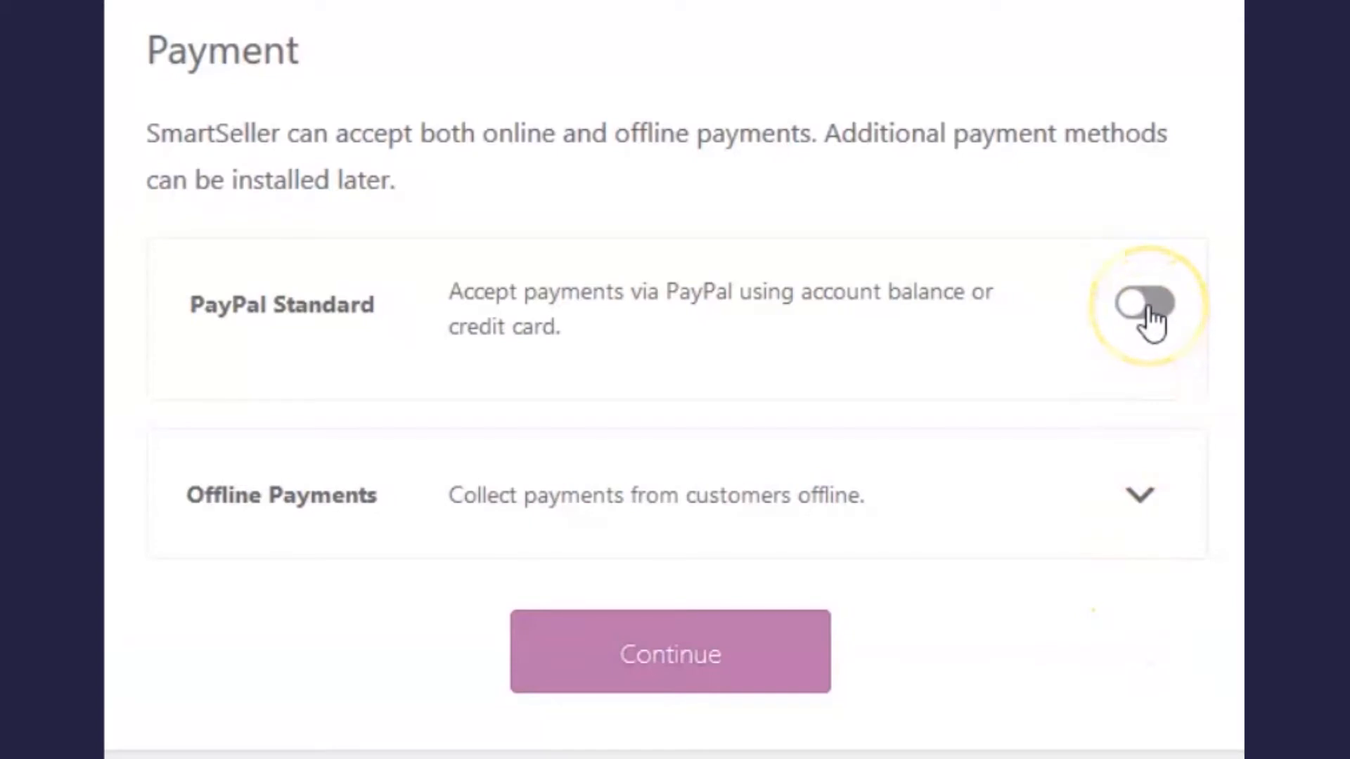
Step: Enable PayPal Standard with the store's PayPal e-mail address and continue to shipping
left_click(1147, 305)
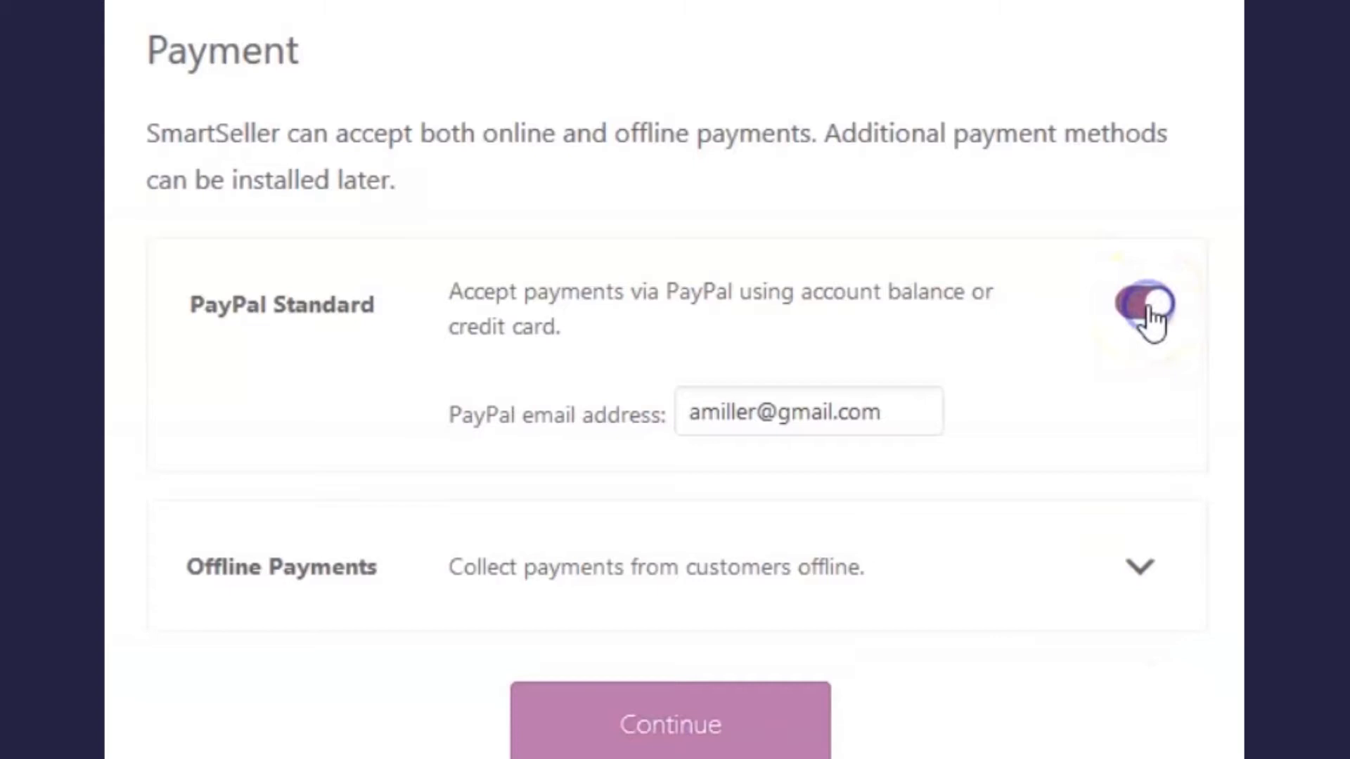
left_click(906, 410)
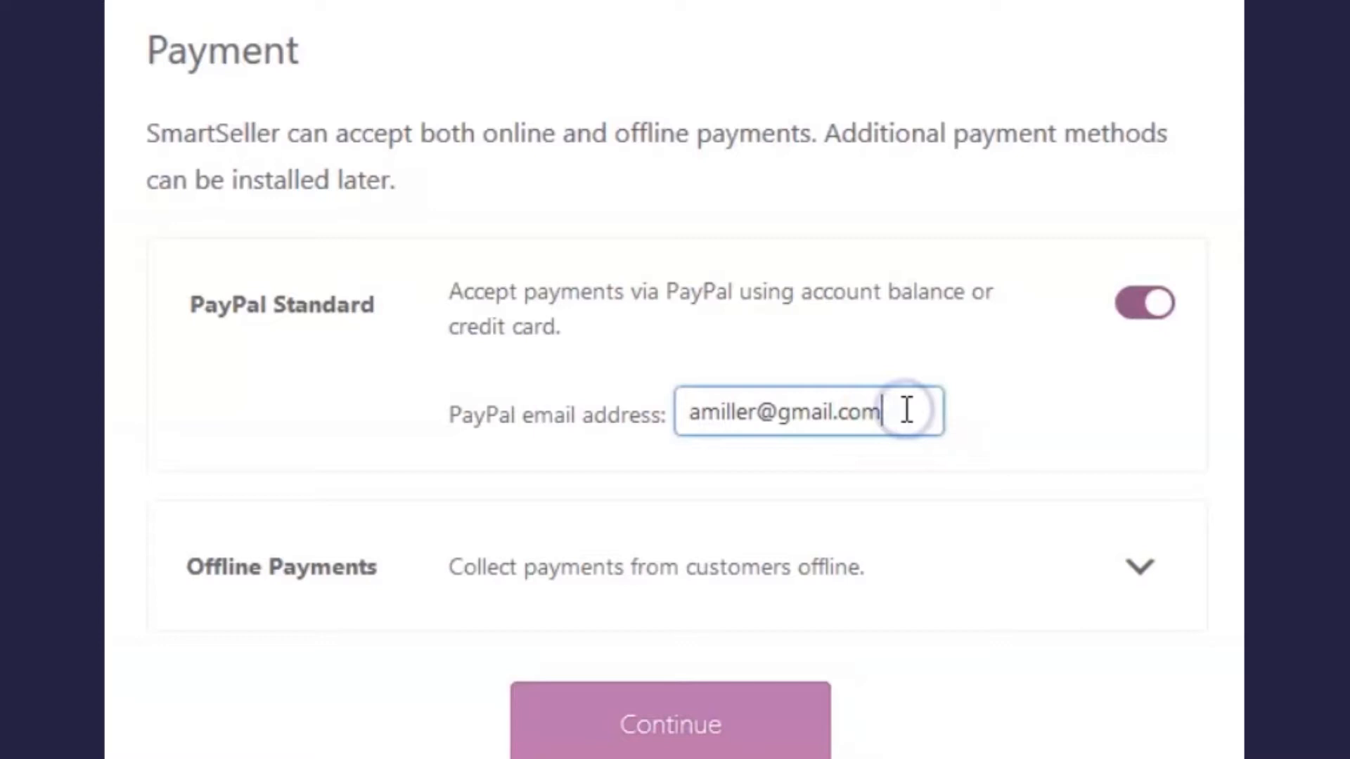
scroll(886, 349, "down", 2)
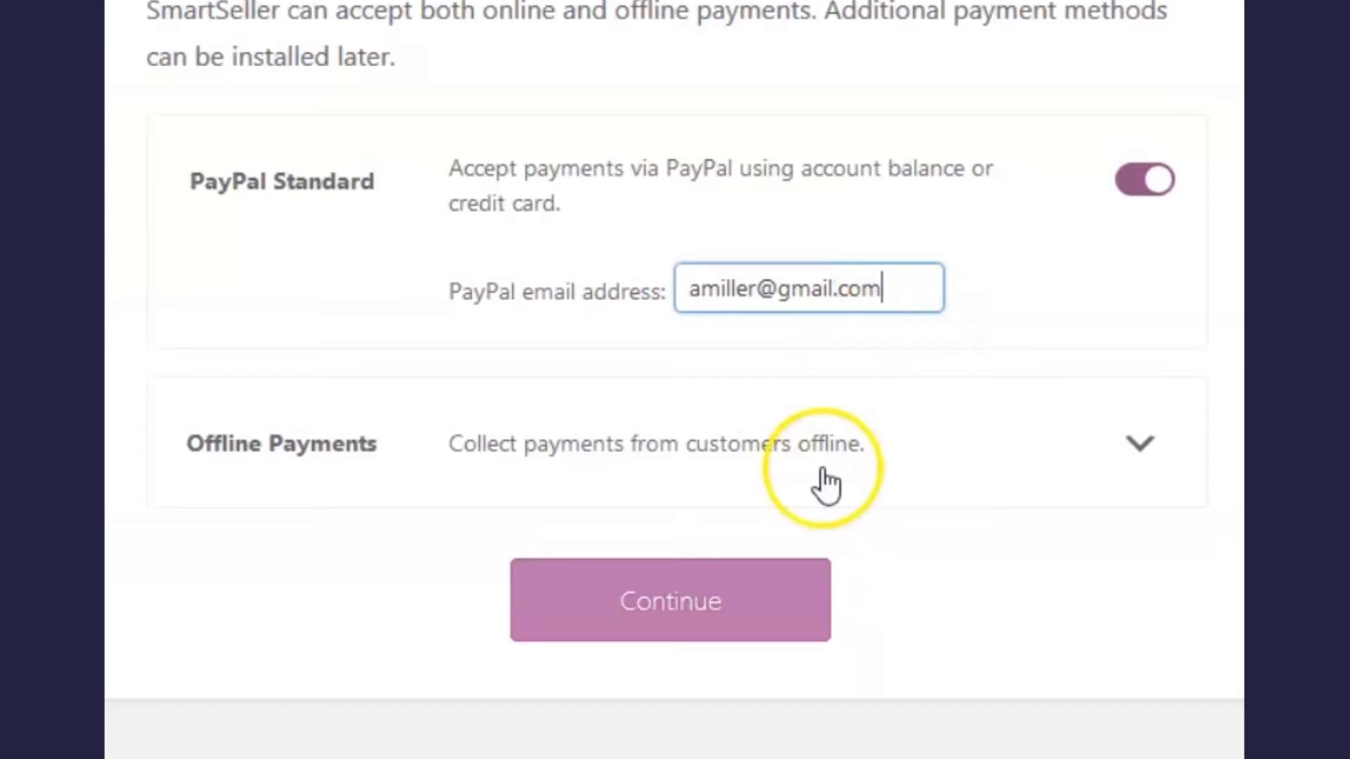
scroll(808, 518, "down", 1)
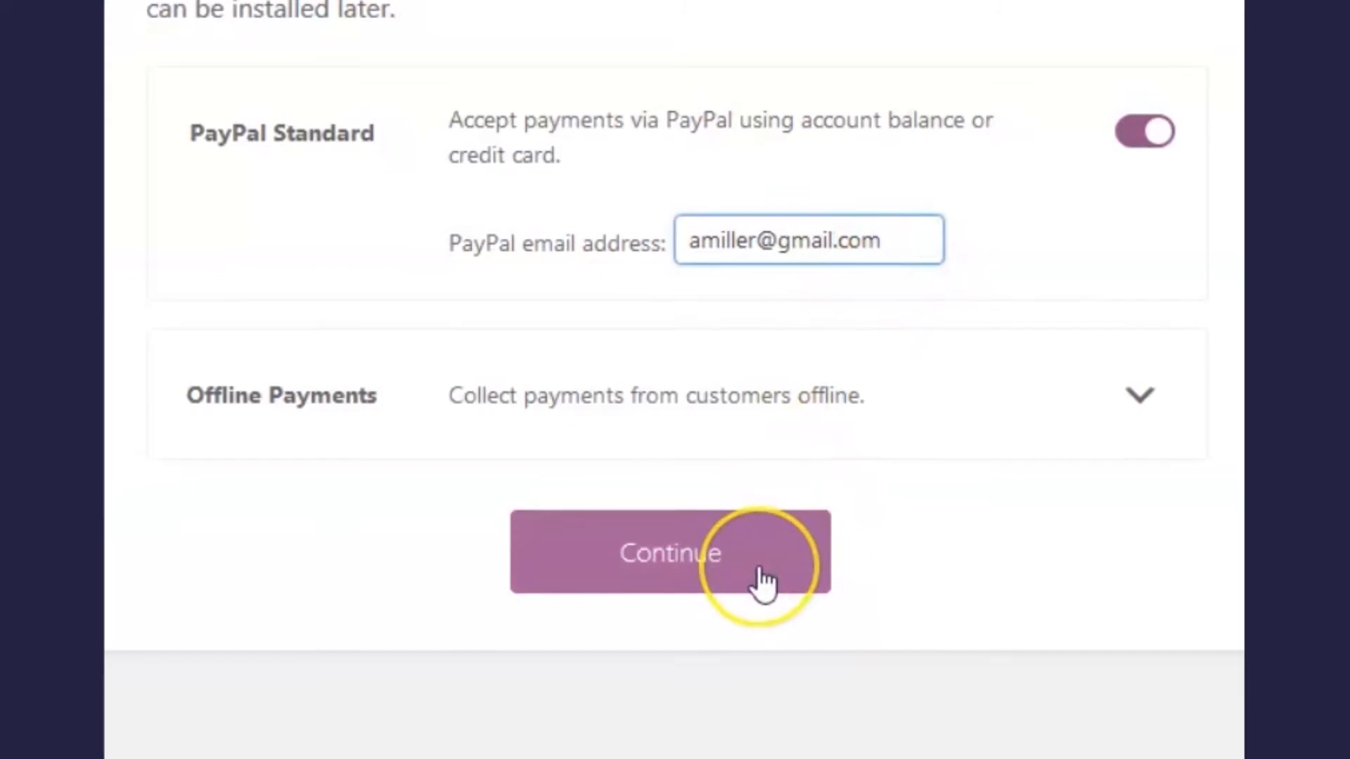
left_click(763, 583)
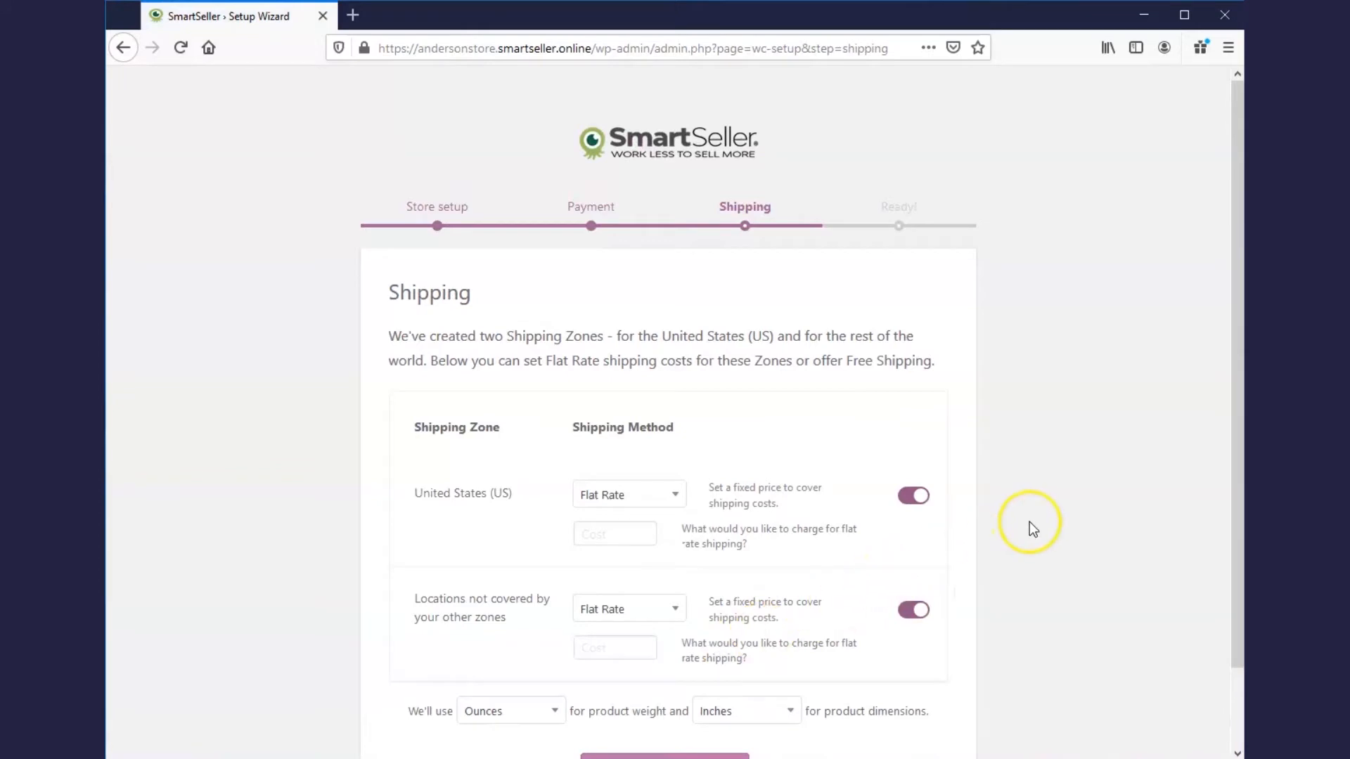
Step: Enter flat-rate shipping costs of 8 for the United States and 20 elsewhere, then continue
scroll(1029, 523, "down", 2)
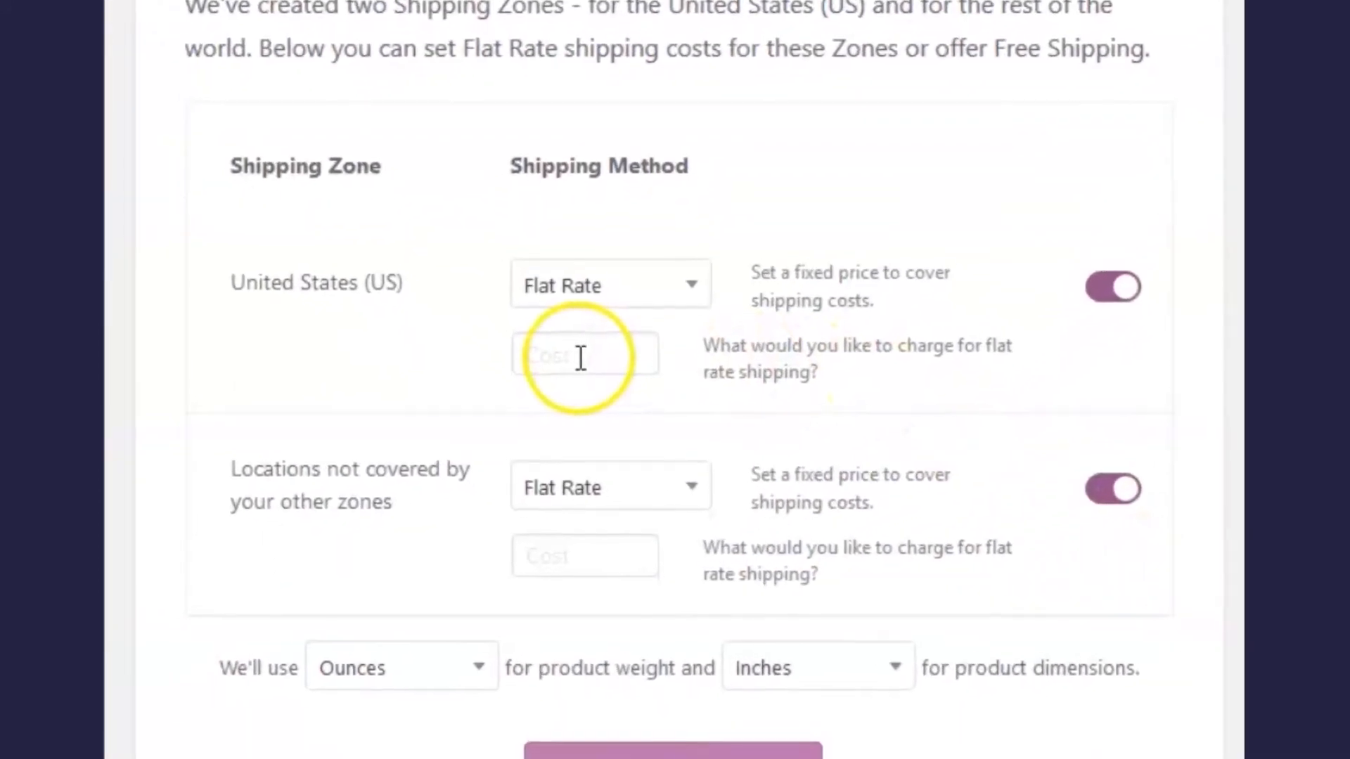
left_click(582, 359)
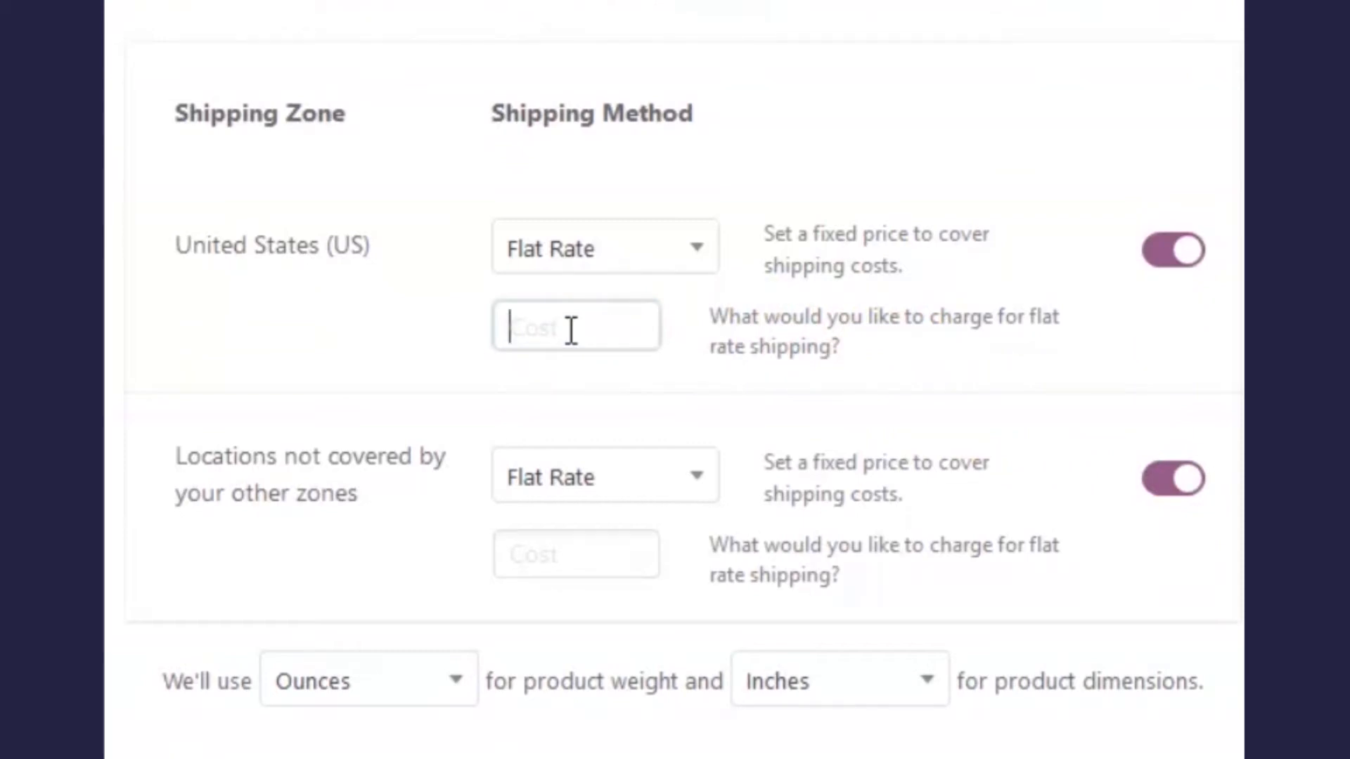
type("8")
left_click(571, 358)
scroll(574, 373, "down", 2)
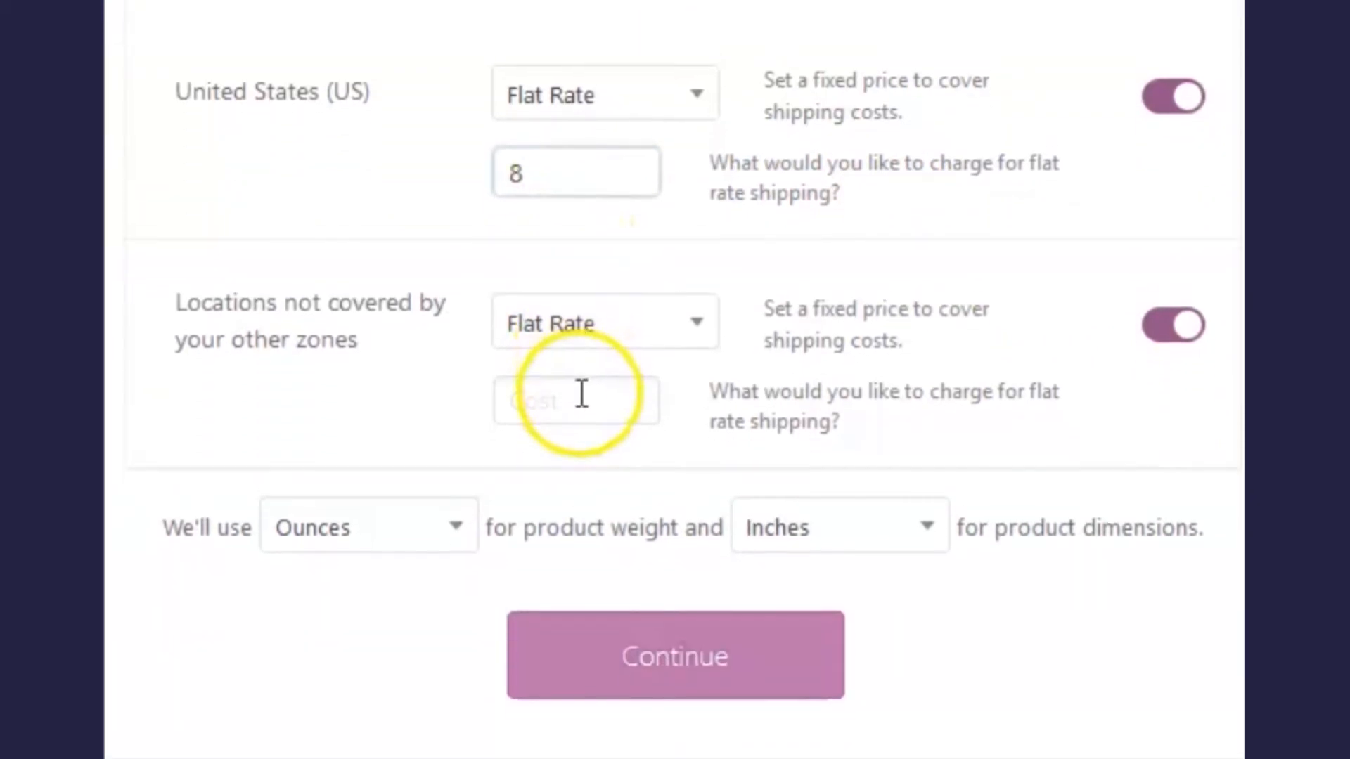
type("20")
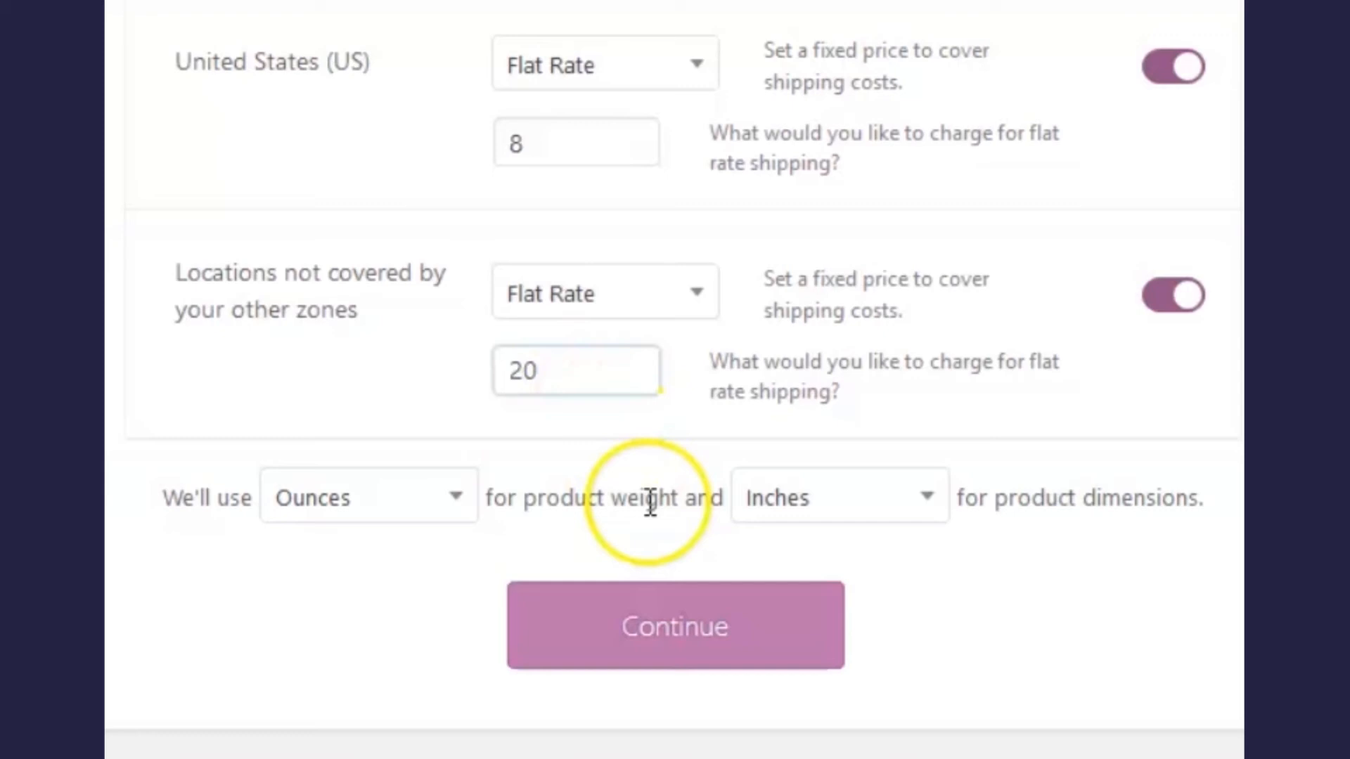
left_click(669, 635)
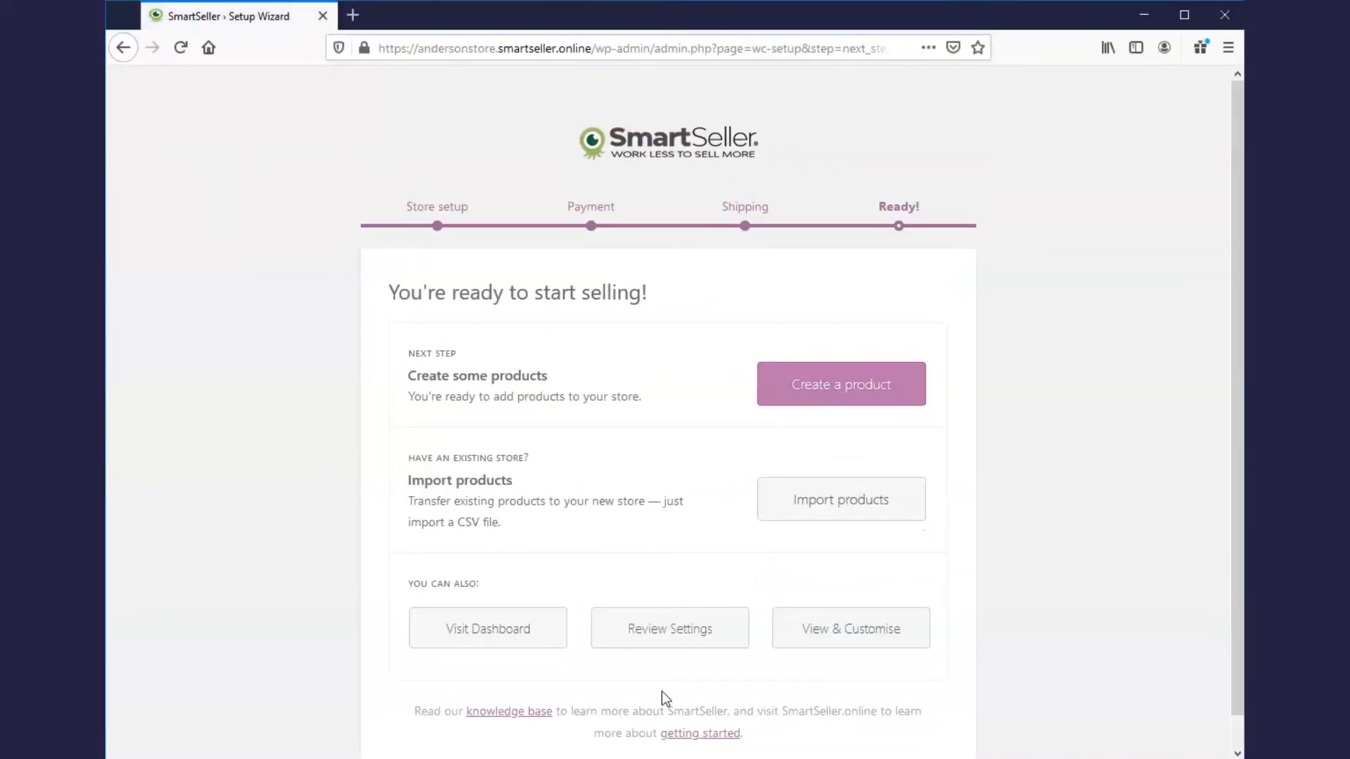
Step: Go from the 'You're ready to start selling!' page to the store dashboard
scroll(700, 674, "down", 1)
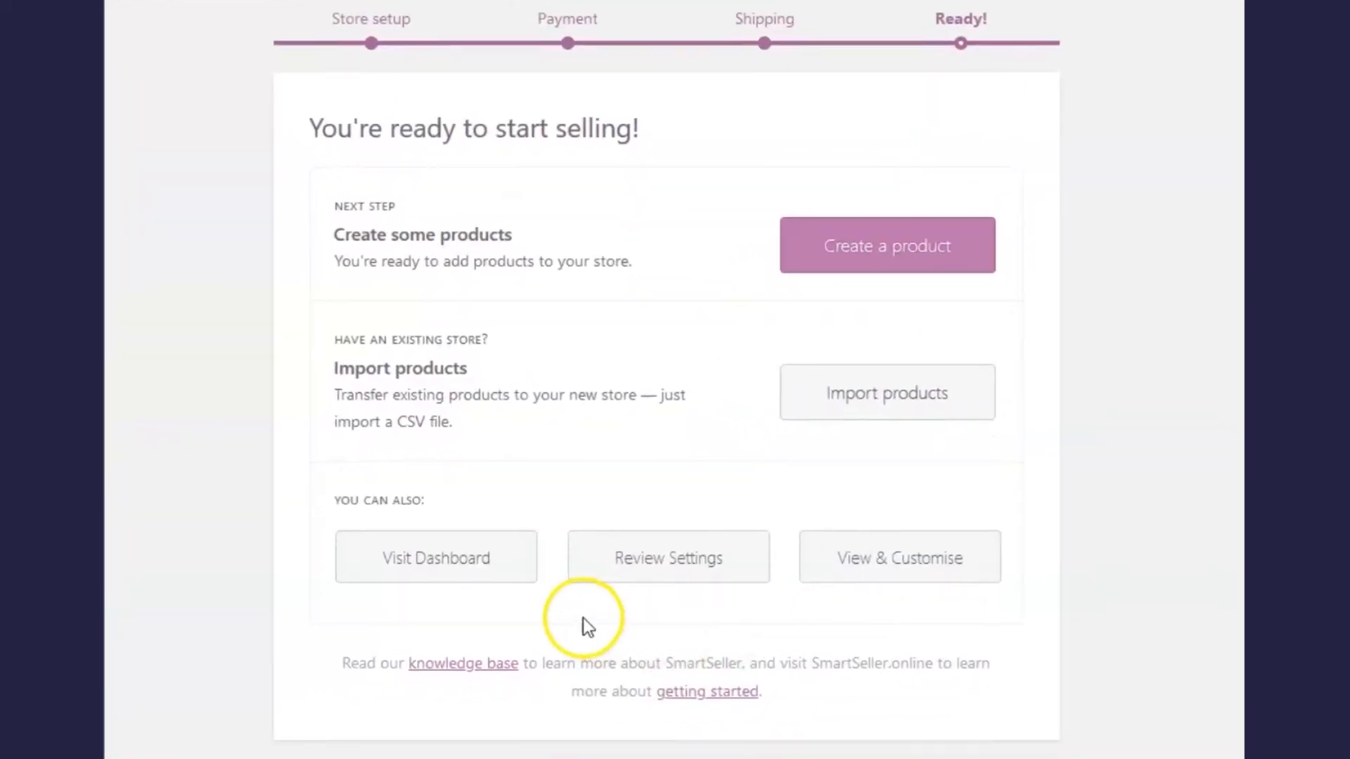
left_click(475, 538)
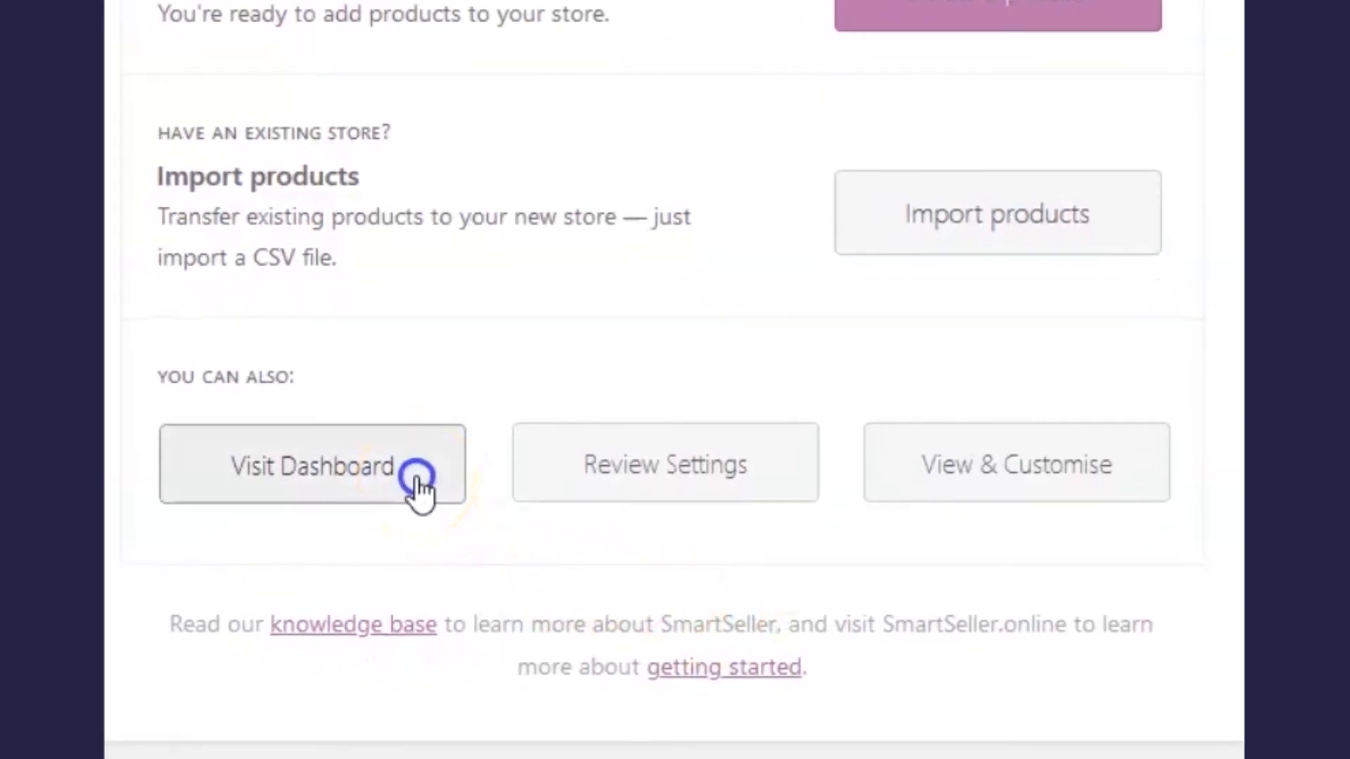